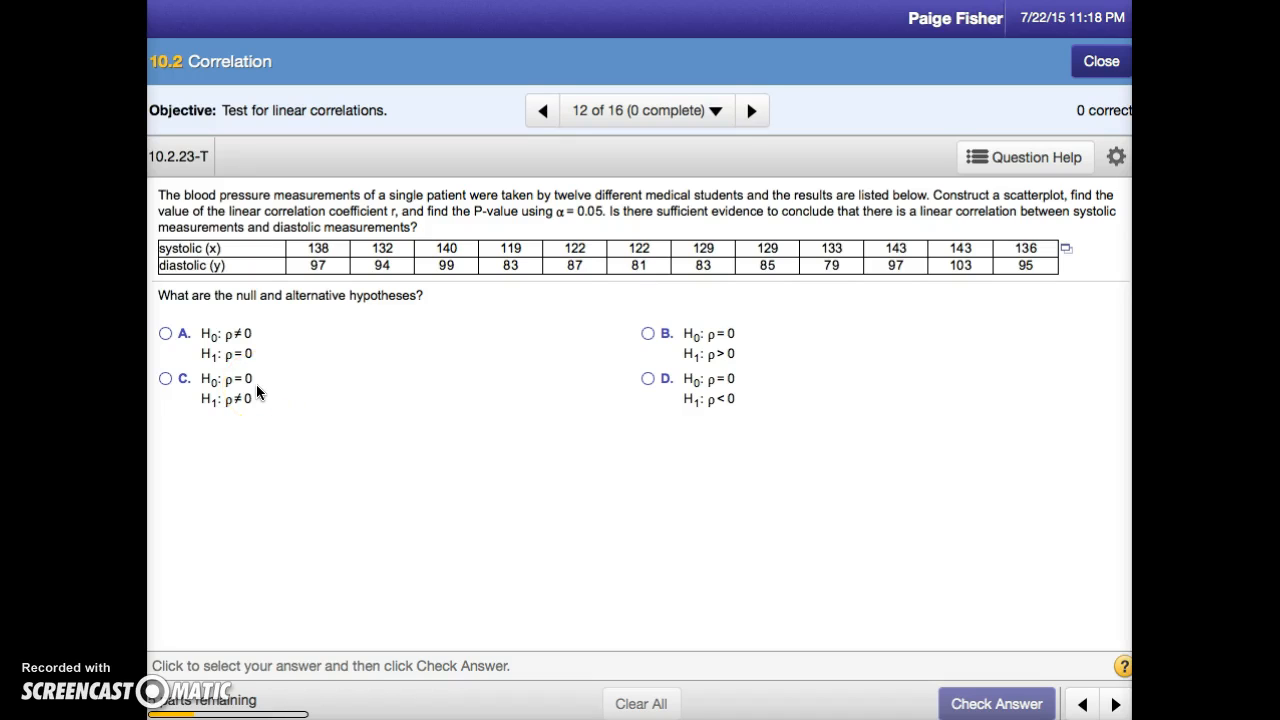
Answer the hypotheses question with option C (H0: ρ = 0, H1: ρ ≠ 0) and submit it for checking.
{"action": "left_click", "coordinate": [166, 379]}
{"action": "left_click", "coordinate": [975, 697]}
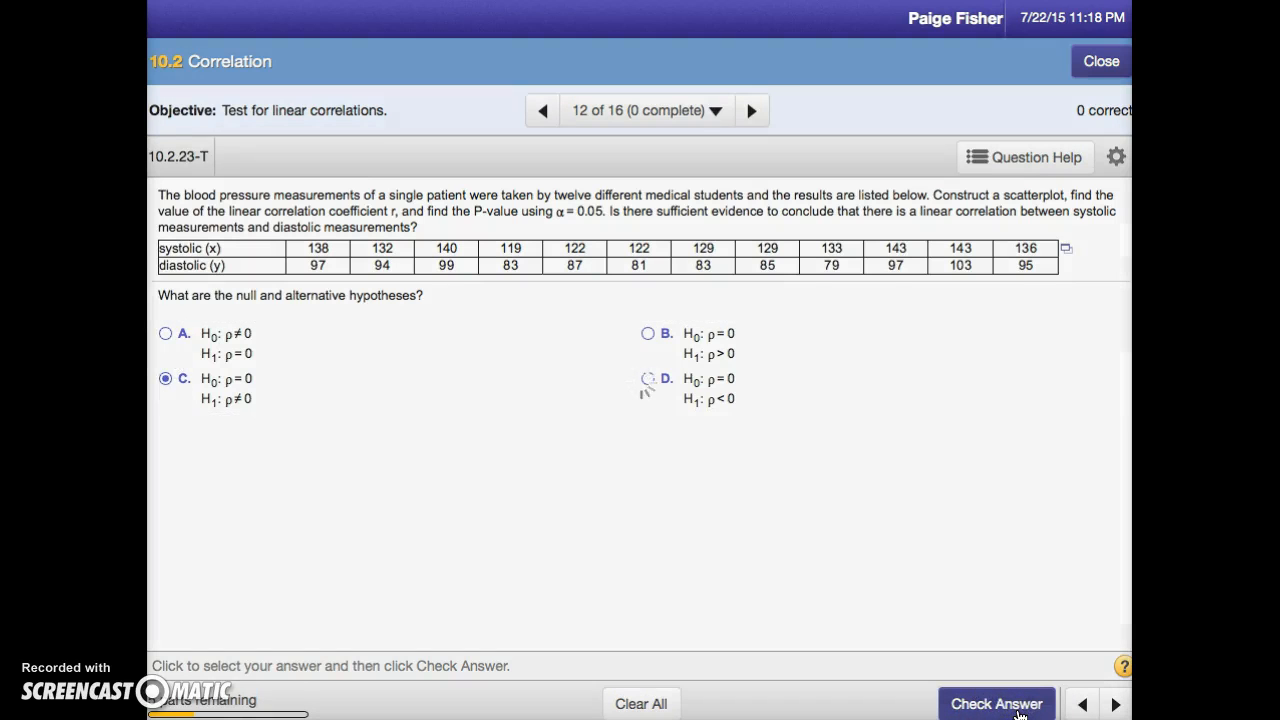
{"action": "left_click", "coordinate": [656, 462]}
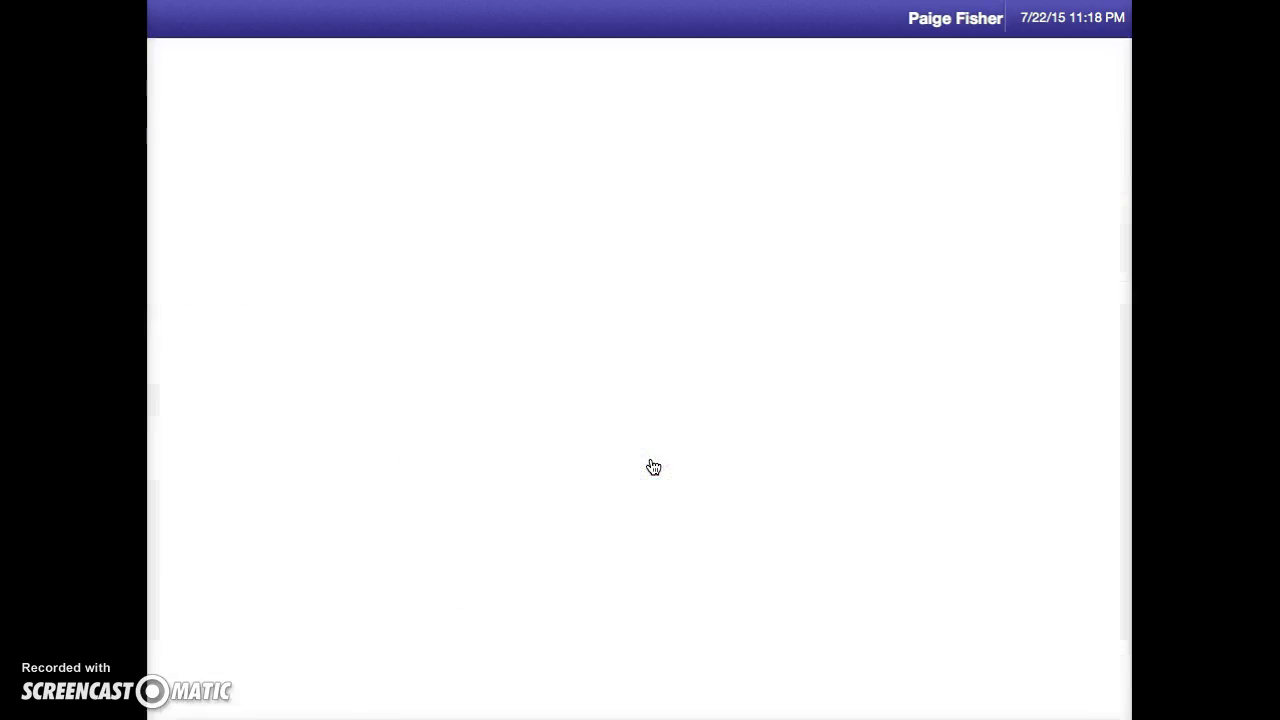
{"action": "left_click", "coordinate": [566, 534]}
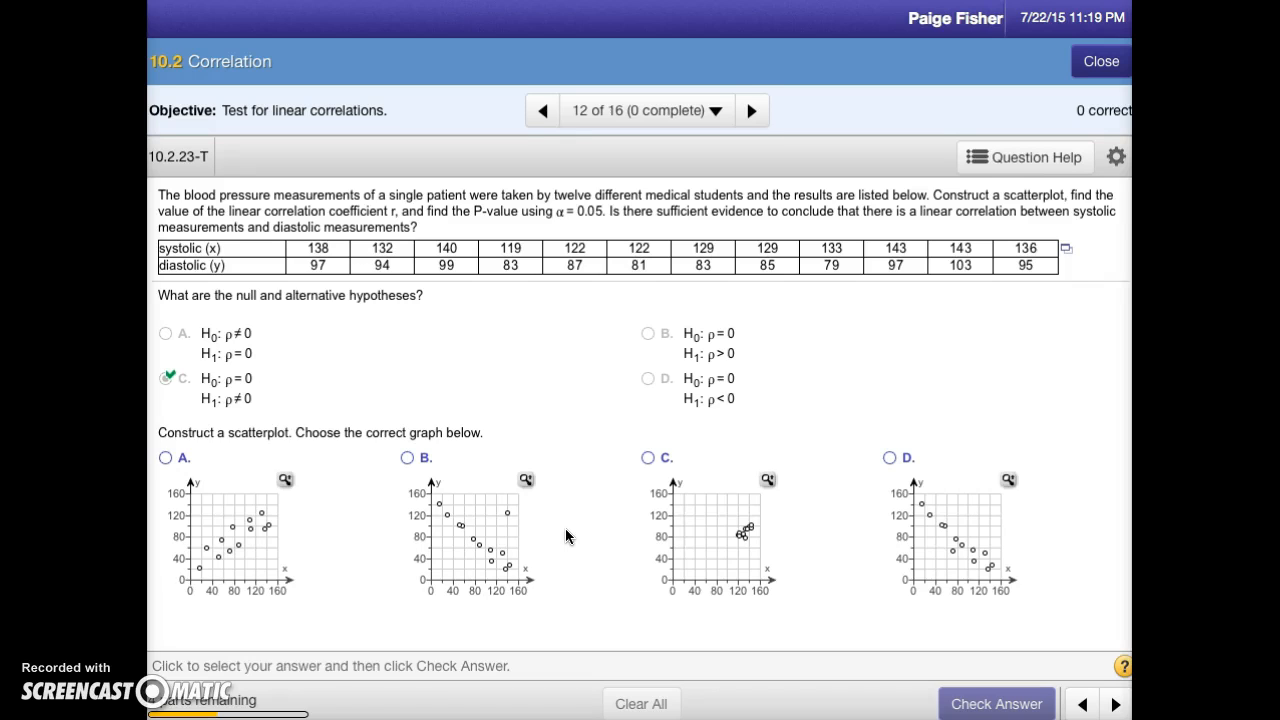
Open the systolic and diastolic data table in StatCrunch and enlarge its window to show all twelve rows.
{"action": "left_click", "coordinate": [1067, 250]}
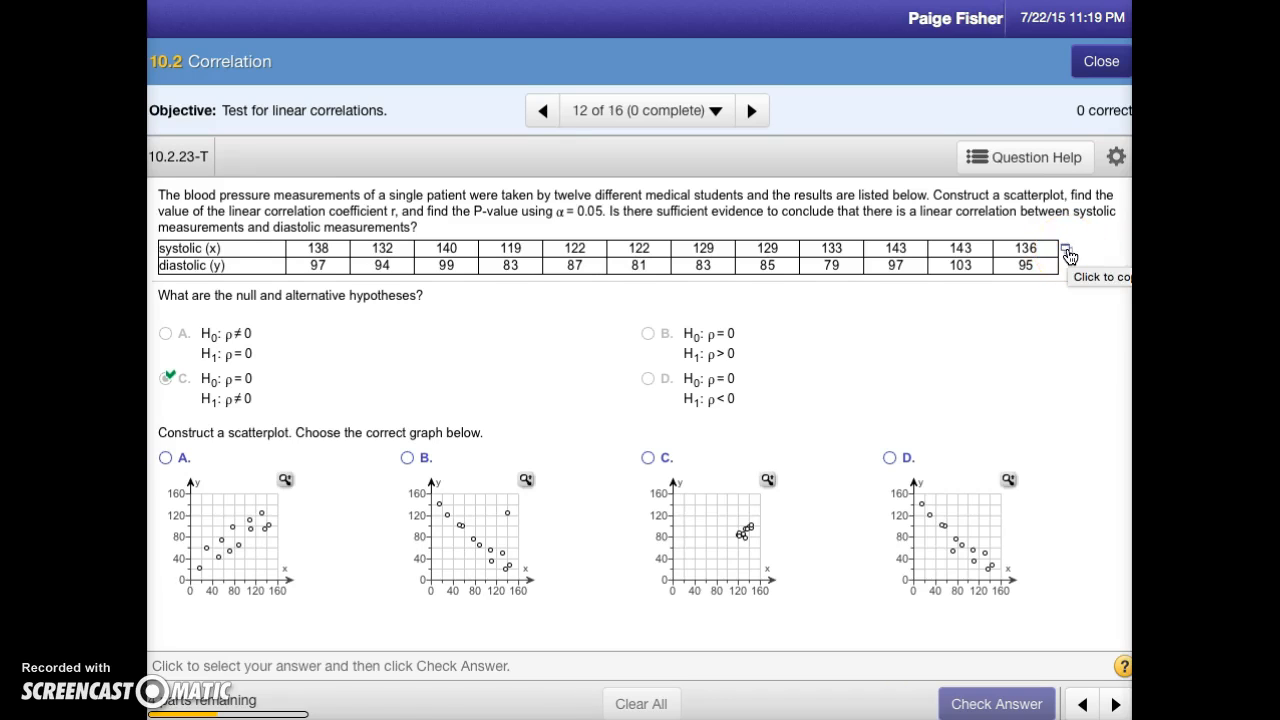
{"action": "left_click", "coordinate": [1067, 251]}
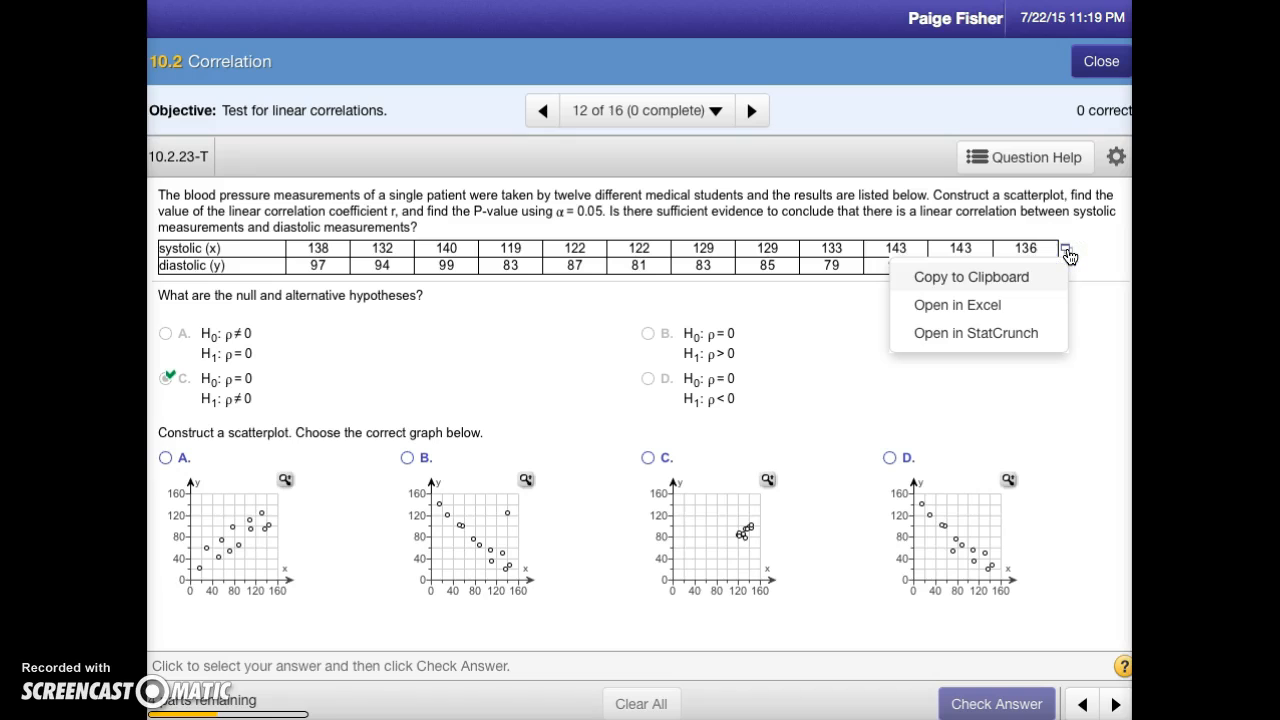
{"action": "left_click", "coordinate": [1006, 335]}
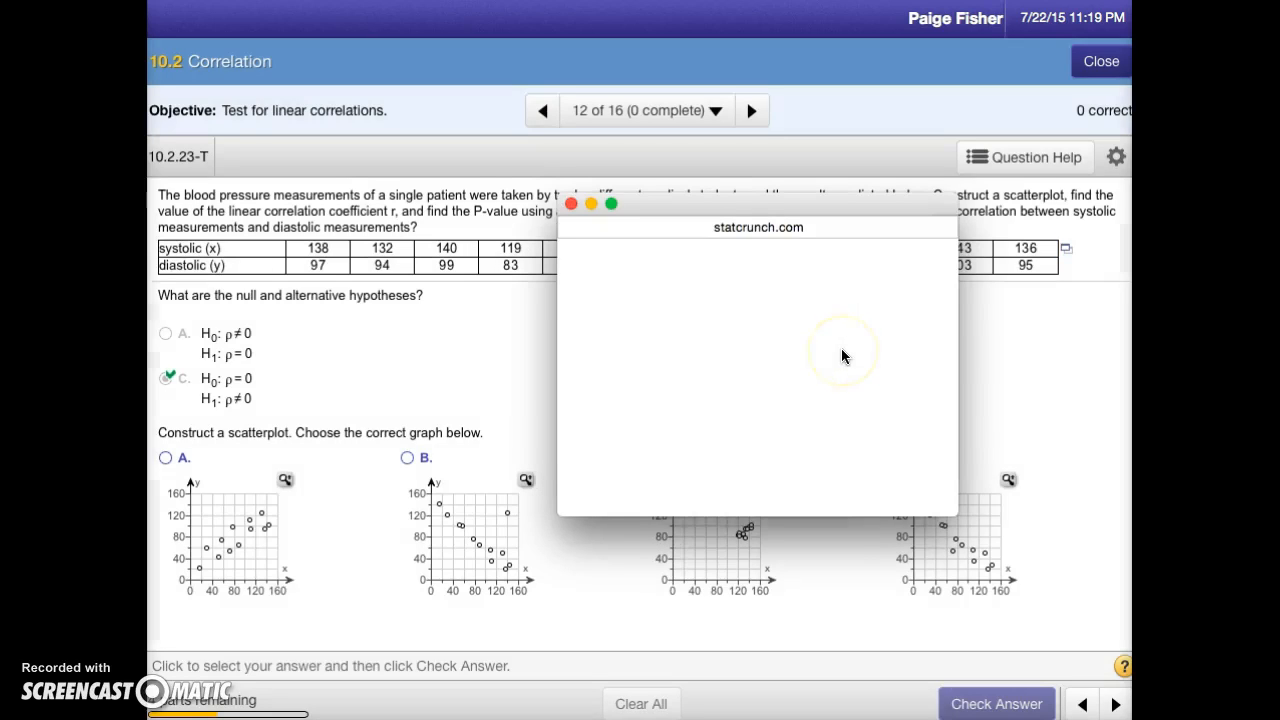
{"action": "left_click", "coordinate": [733, 346]}
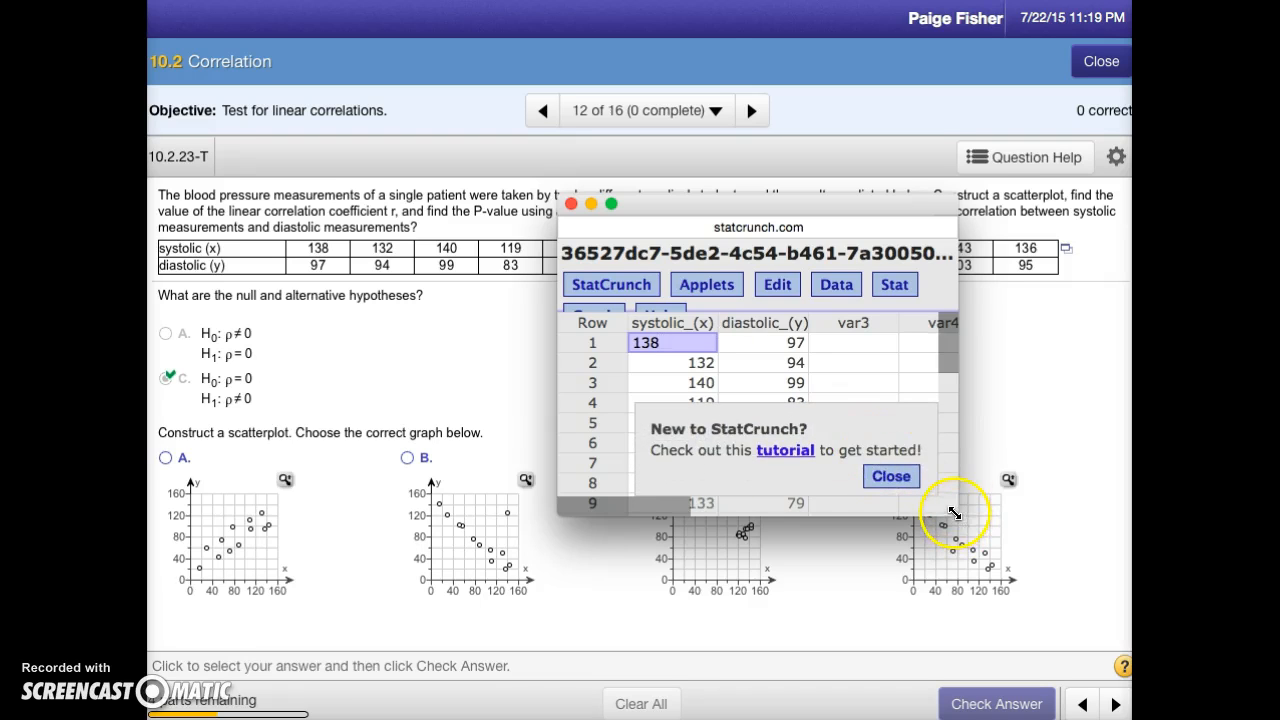
{"action": "left_click_drag", "start_coordinate": [955, 515], "coordinate": [1166, 509]}
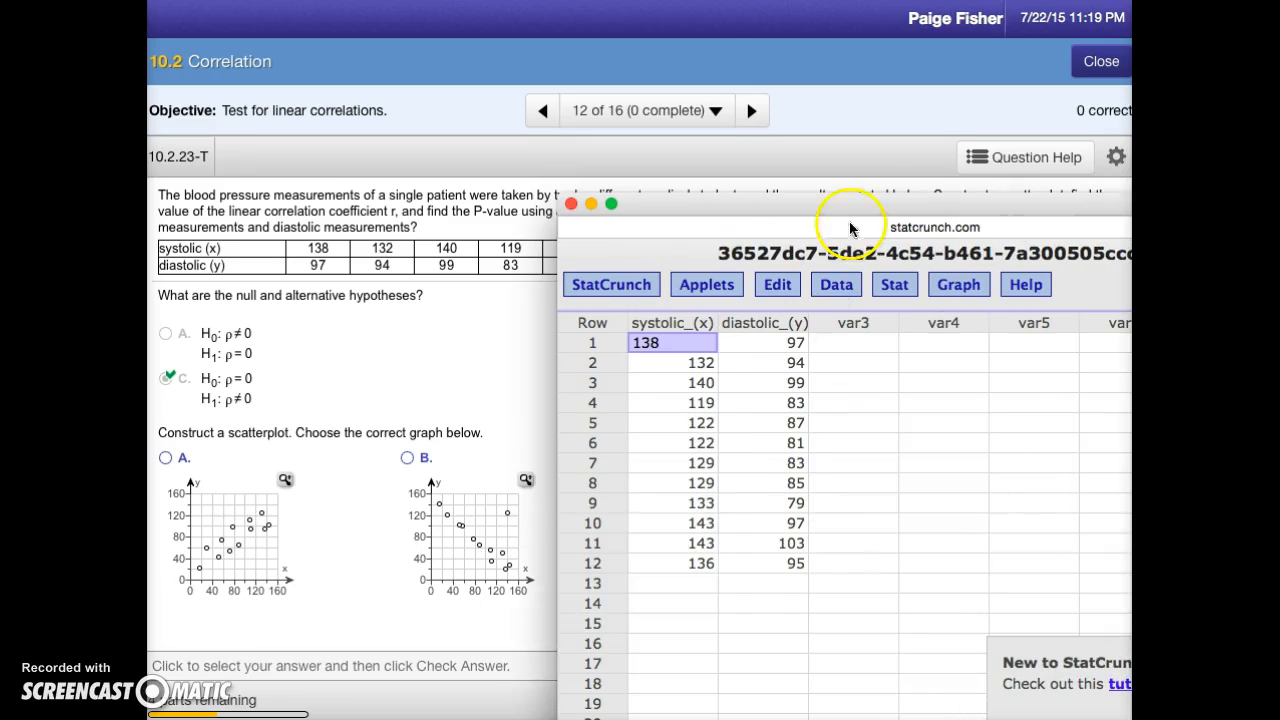
{"action": "left_click_drag", "start_coordinate": [852, 212], "coordinate": [508, 42]}
{"action": "left_click_drag", "start_coordinate": [948, 568], "coordinate": [1094, 688]}
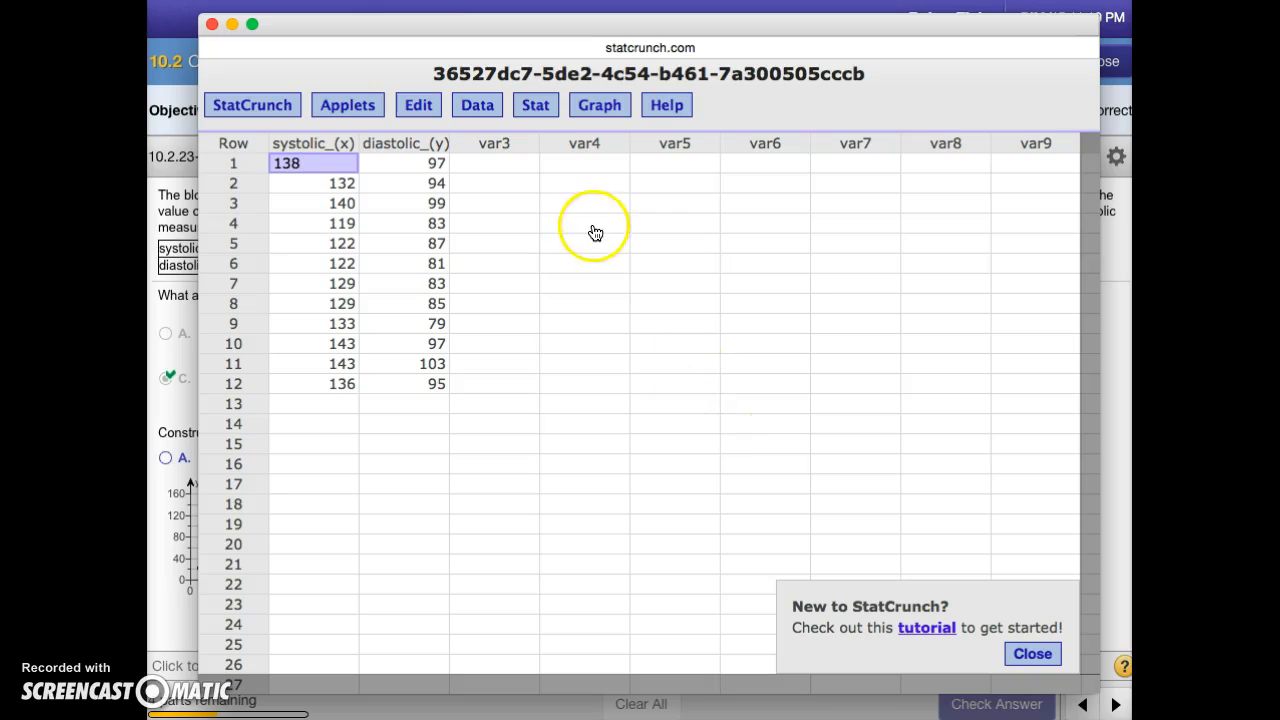
{"action": "left_click", "coordinate": [515, 222]}
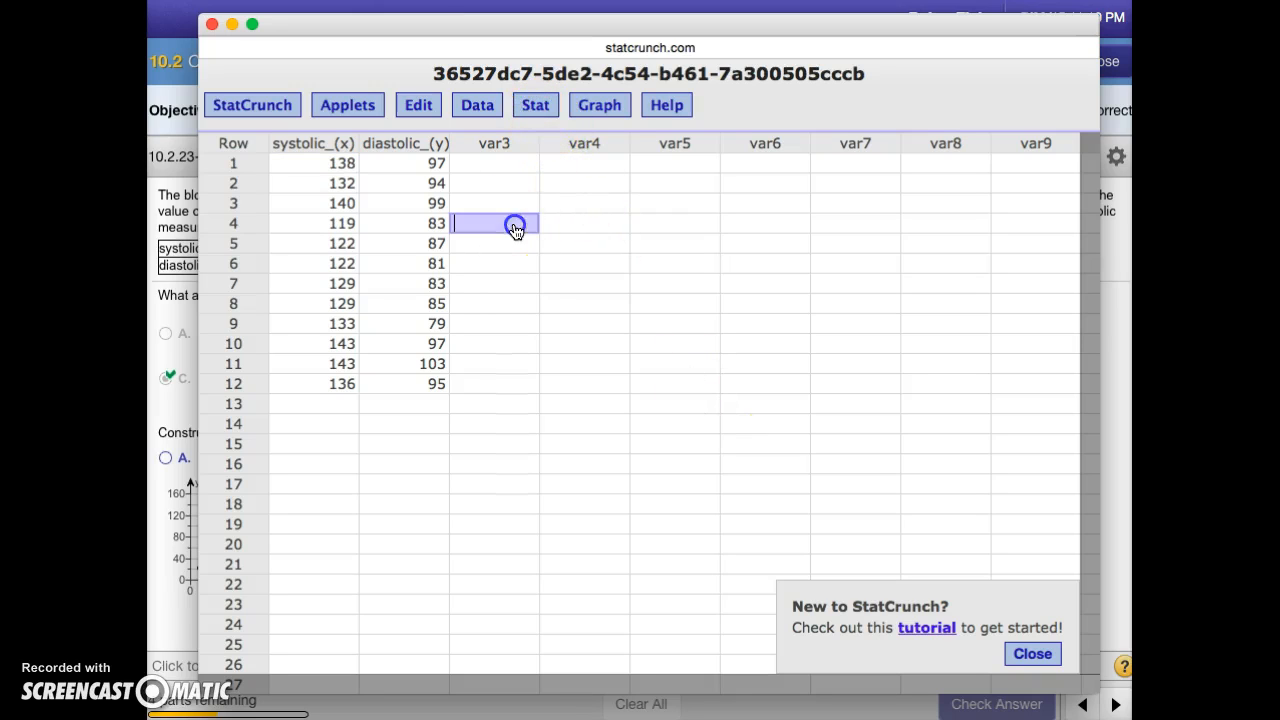
Set up a simple linear regression with systolic_(x) as the X variable and diastolic_(y) as the Y variable.
{"action": "left_click", "coordinate": [535, 106]}
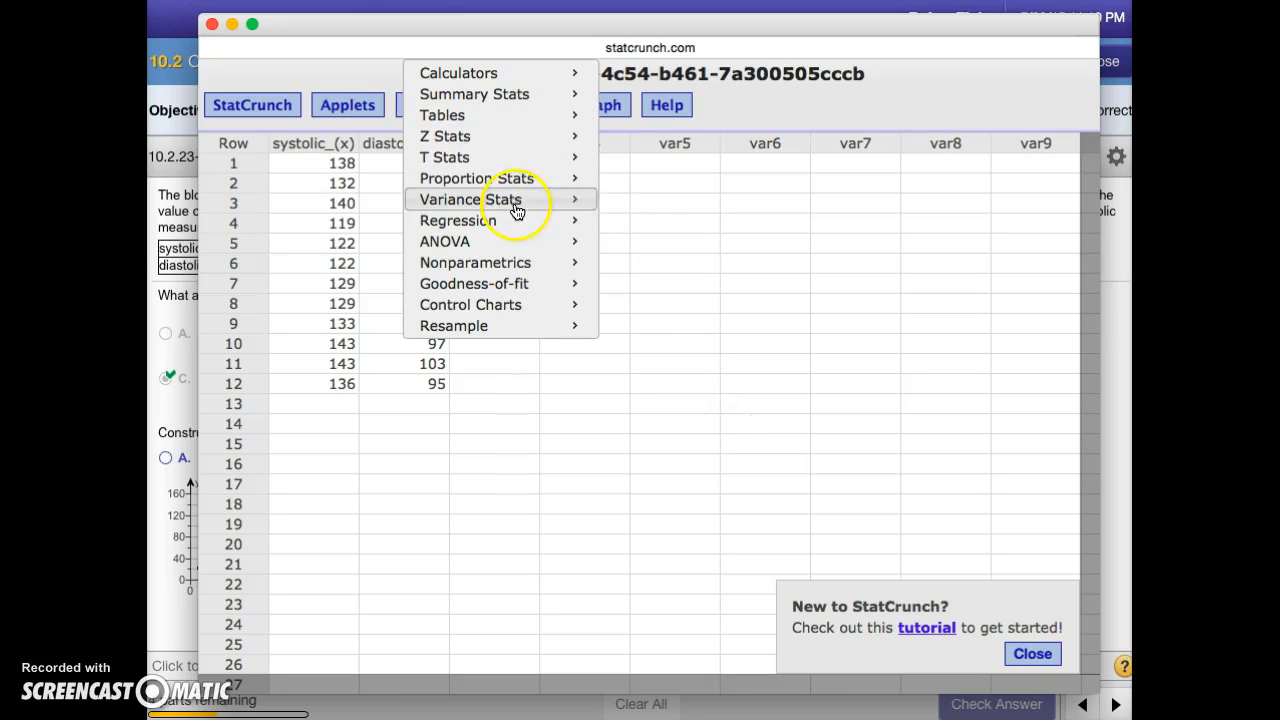
{"action": "mouse_move", "coordinate": [503, 220]}
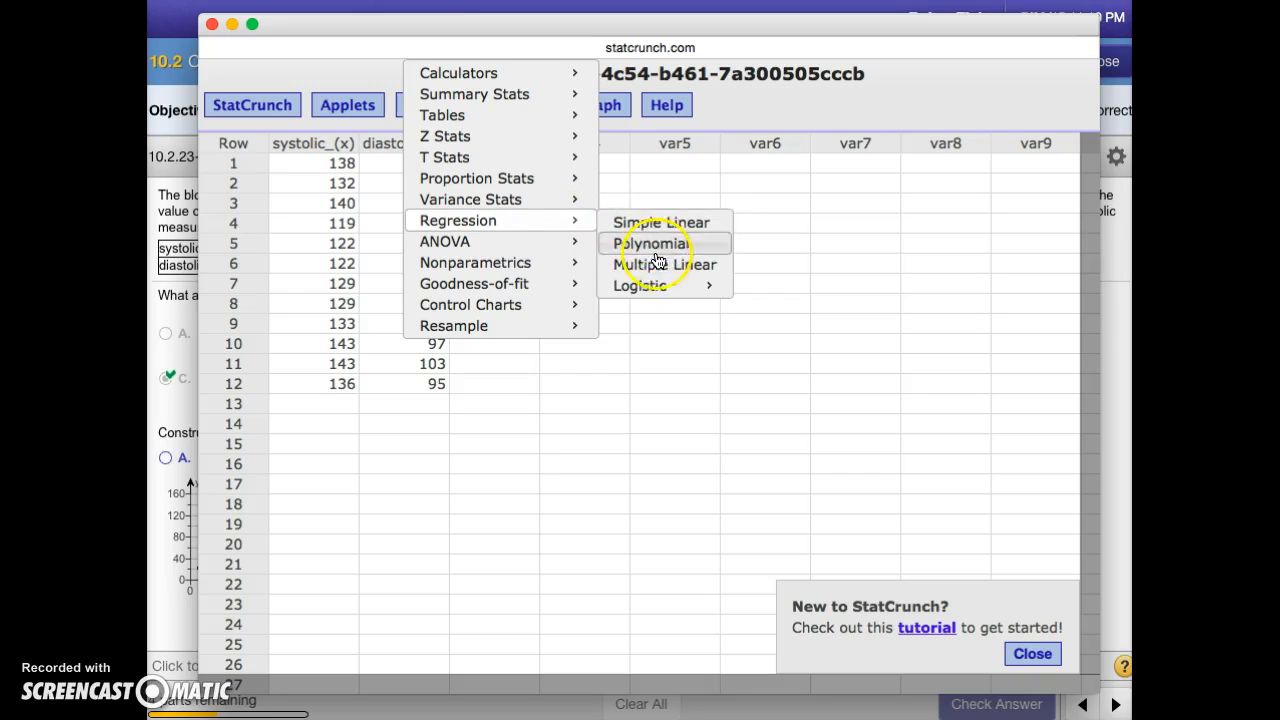
{"action": "left_click", "coordinate": [668, 224]}
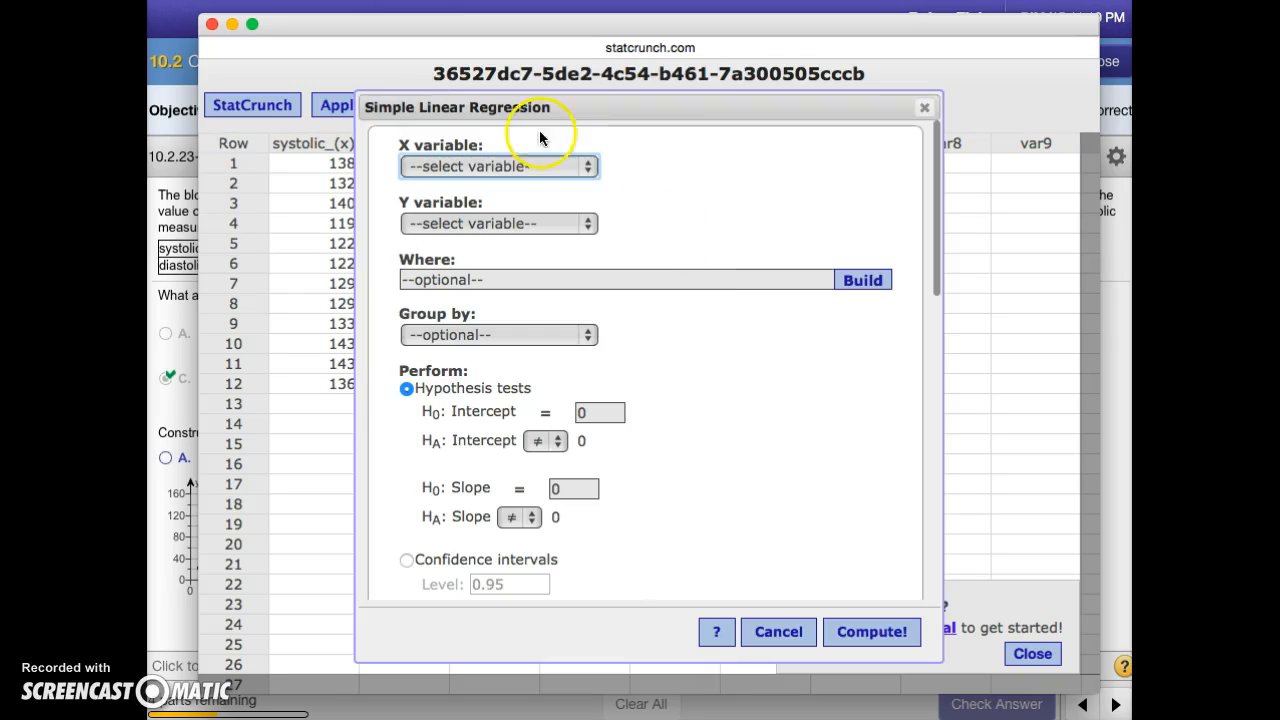
{"action": "left_click", "coordinate": [586, 168]}
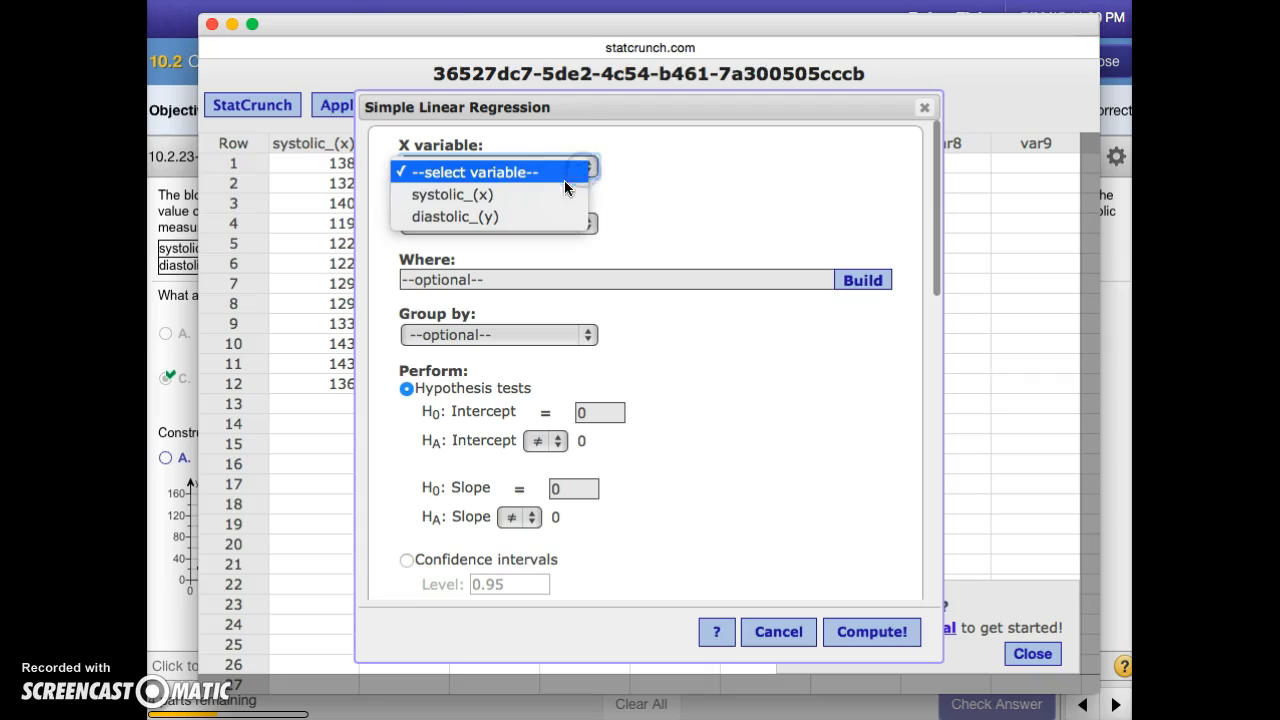
{"action": "left_click", "coordinate": [558, 193]}
{"action": "left_click", "coordinate": [546, 221]}
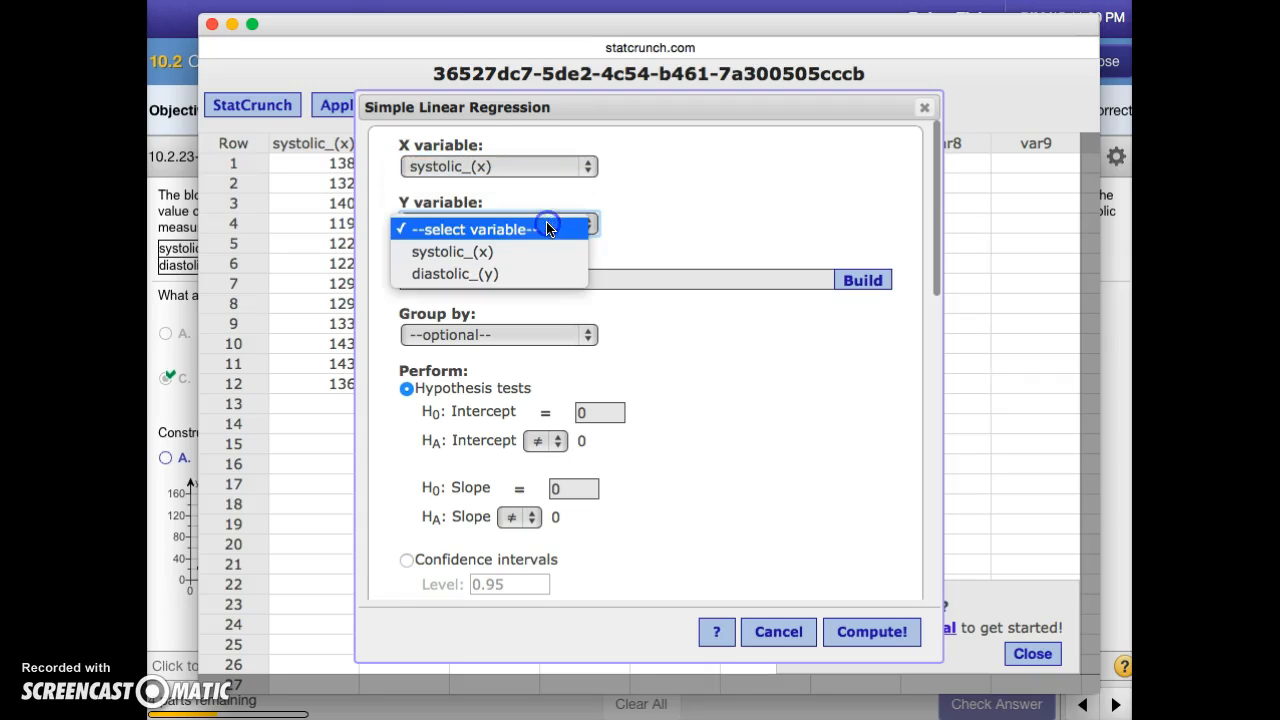
{"action": "left_click", "coordinate": [521, 272]}
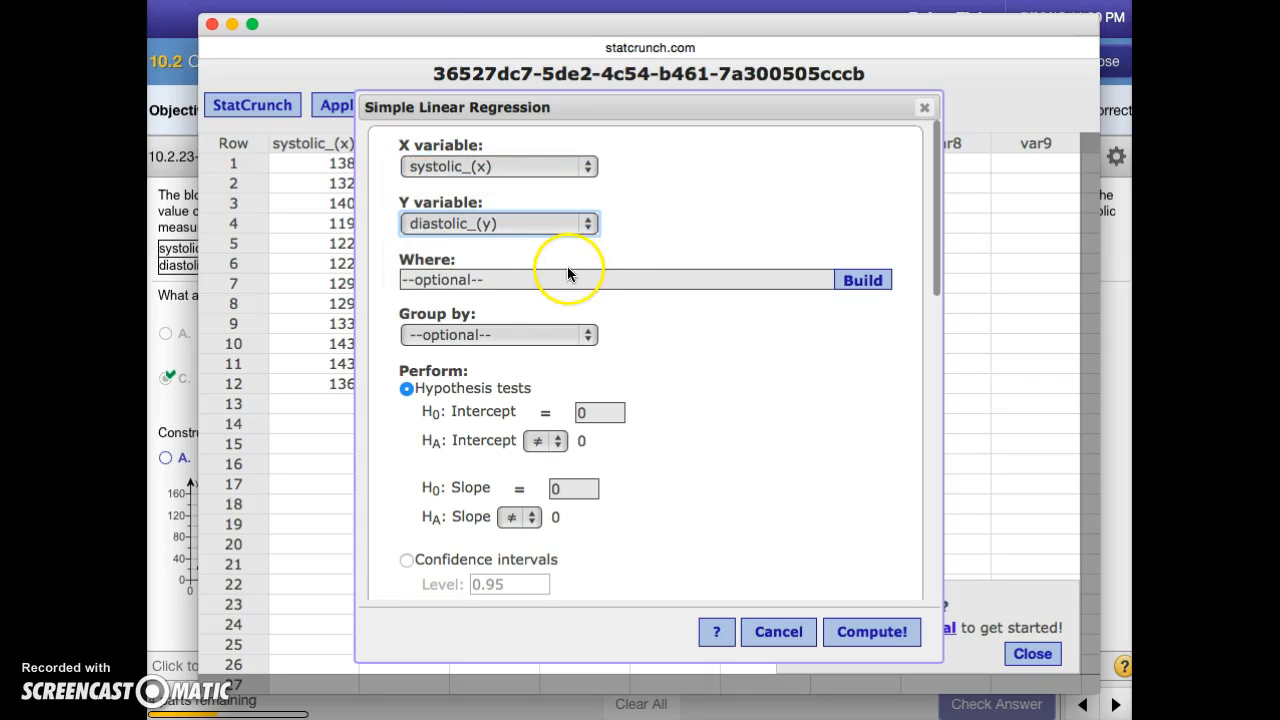
Compute the regression with the default hypothesis tests and display its fitted line plot.
{"action": "scroll", "coordinate": [623, 378], "scroll_direction": "down", "scroll_amount": 2}
{"action": "scroll", "coordinate": [623, 374], "scroll_direction": "down", "scroll_amount": 2}
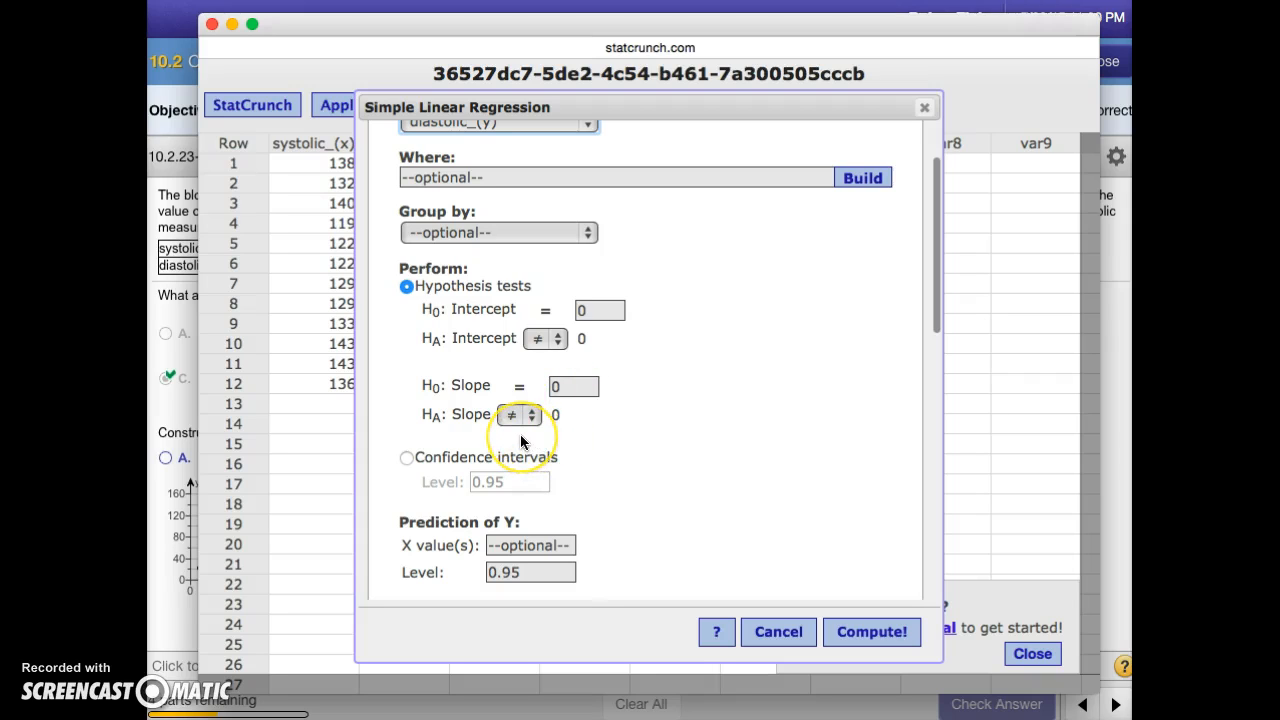
{"action": "scroll", "coordinate": [520, 436], "scroll_direction": "down", "scroll_amount": 3}
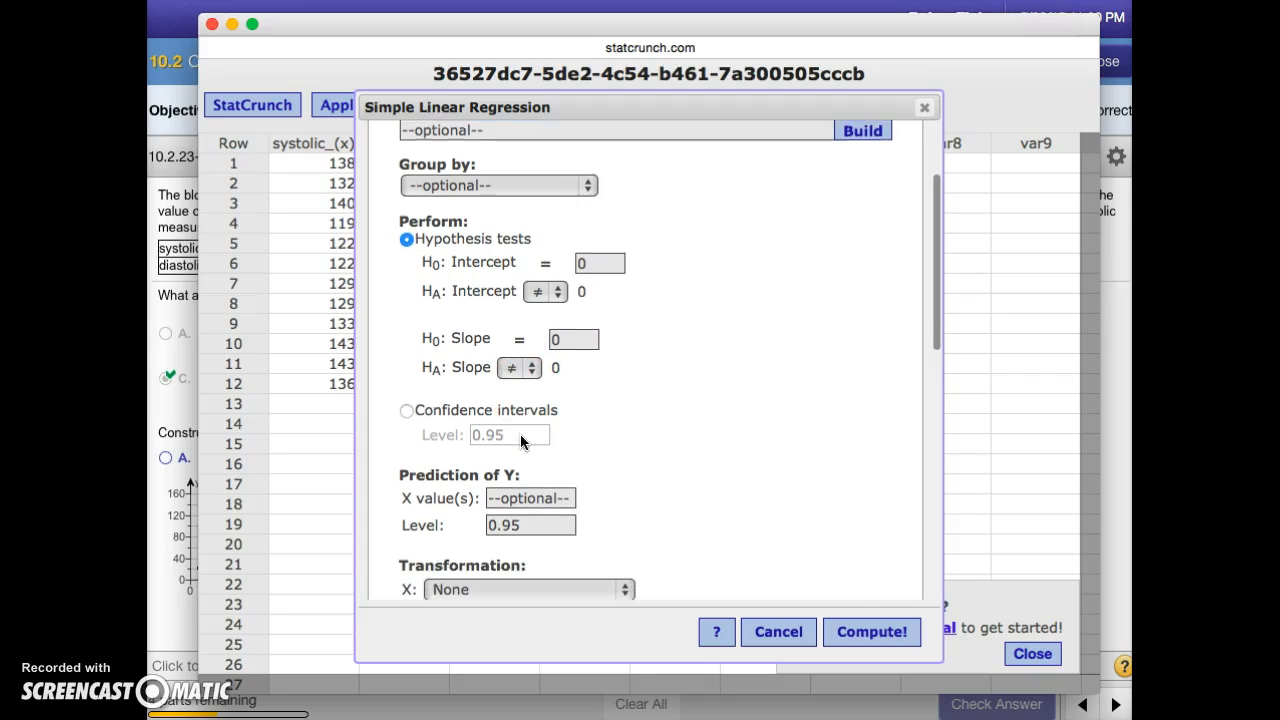
{"action": "scroll", "coordinate": [520, 441], "scroll_direction": "down", "scroll_amount": 10}
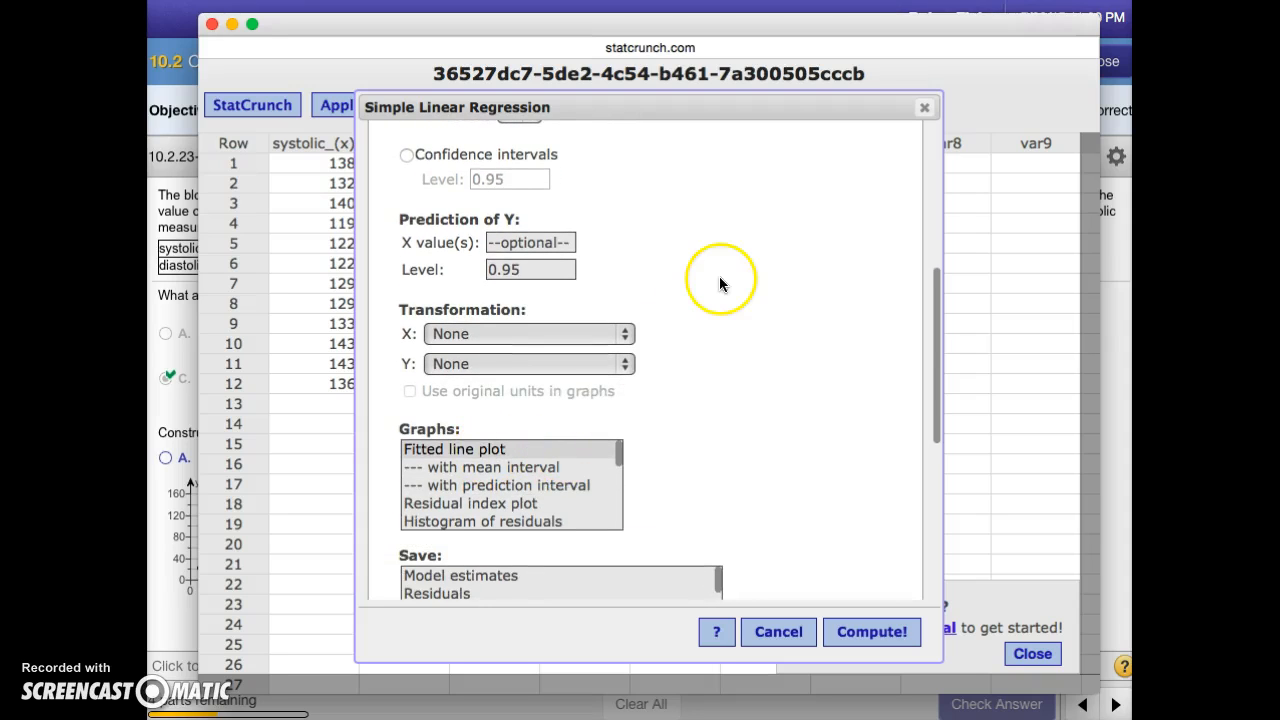
{"action": "scroll", "coordinate": [660, 285], "scroll_direction": "up", "scroll_amount": 1}
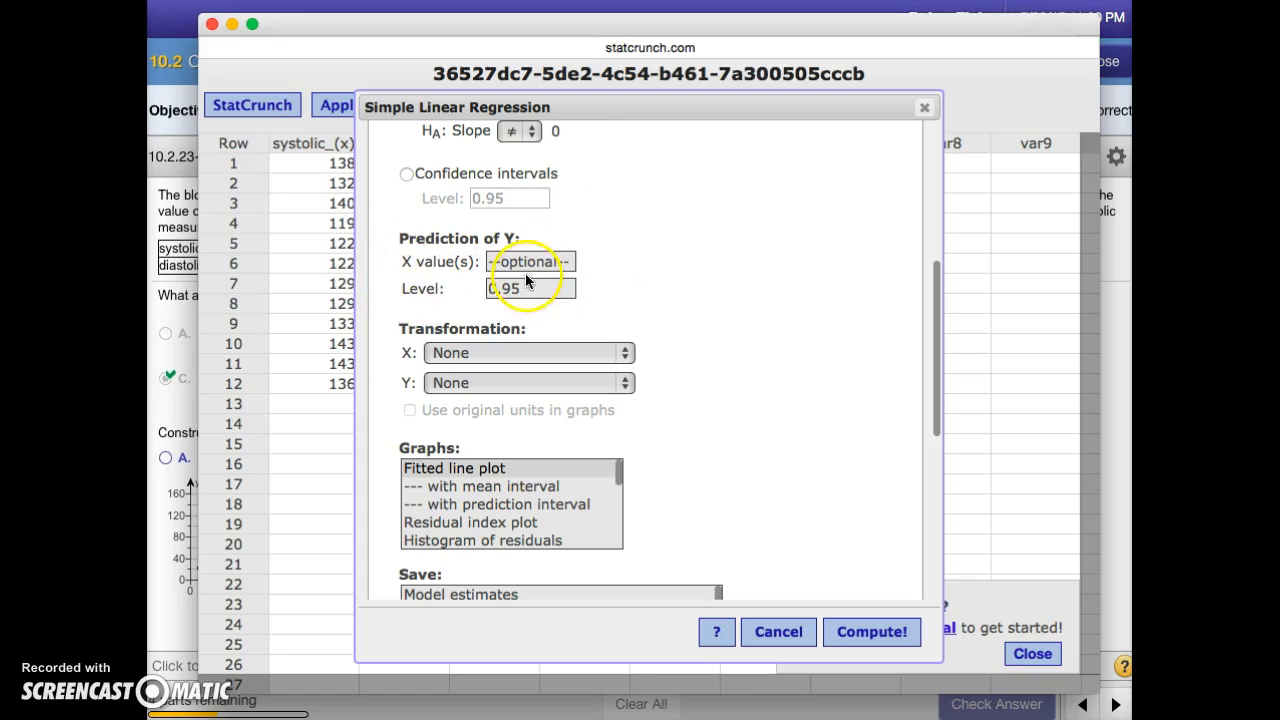
{"action": "scroll", "coordinate": [702, 515], "scroll_direction": "down", "scroll_amount": 5}
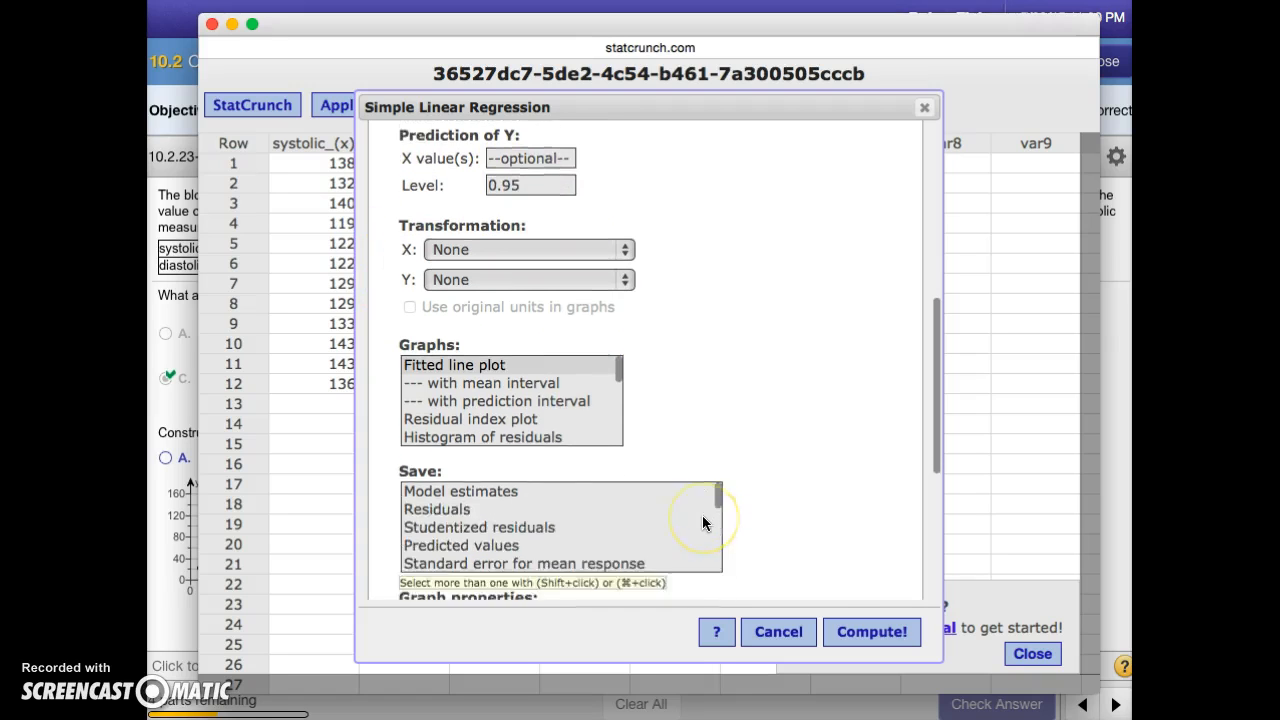
{"action": "left_click", "coordinate": [869, 636]}
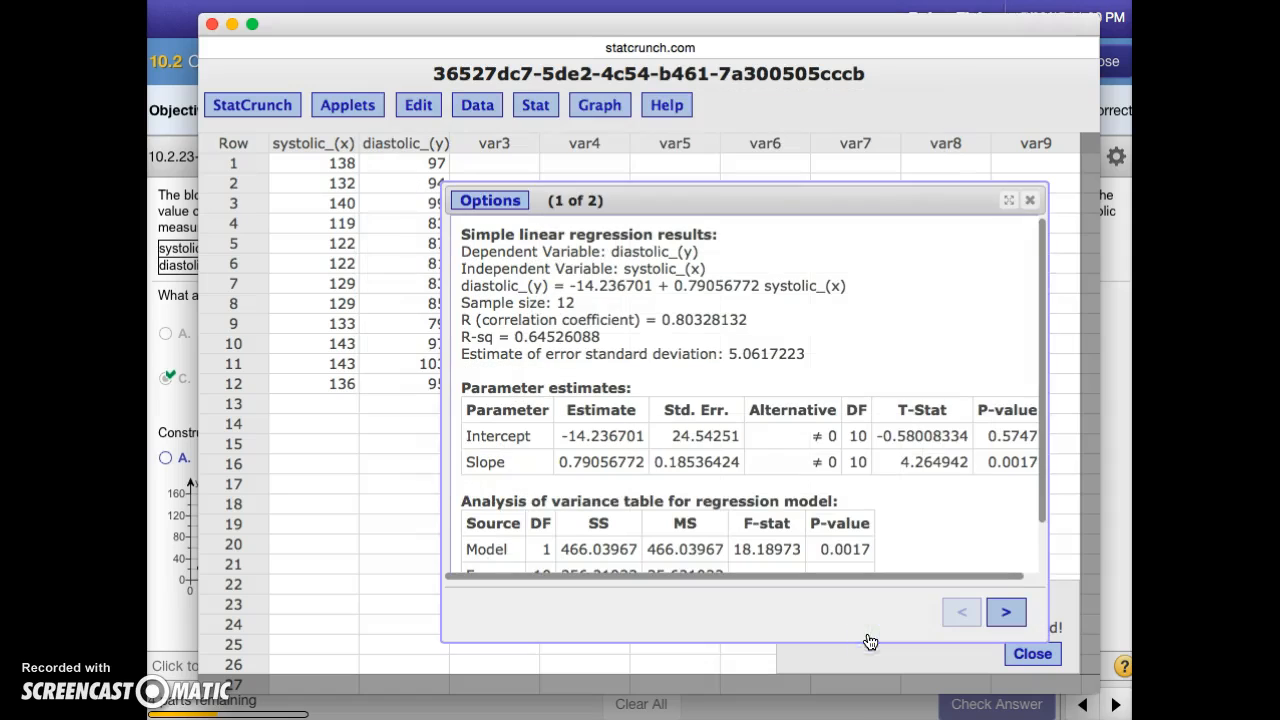
{"action": "left_click_drag", "start_coordinate": [771, 200], "coordinate": [701, 166]}
{"action": "left_click", "coordinate": [946, 582]}
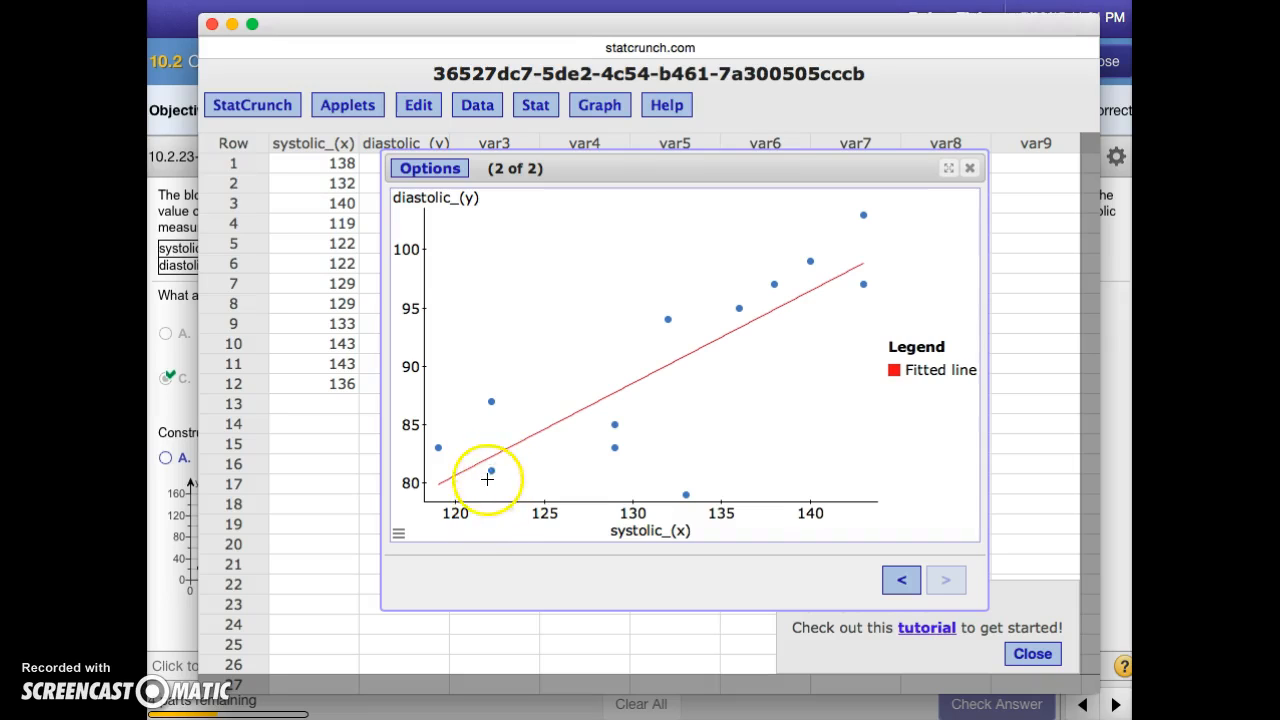
Return to the homework question, choose scatterplot C and submit the answer for checking.
{"action": "left_click", "coordinate": [166, 636]}
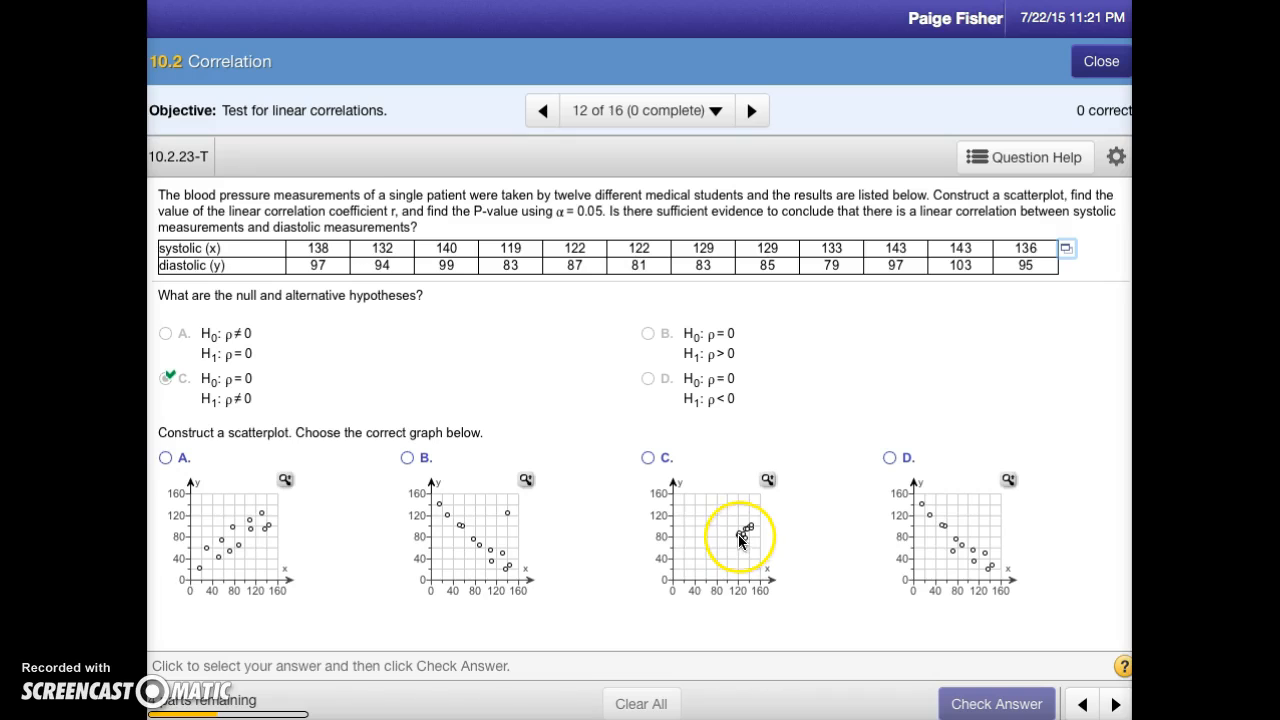
{"action": "left_click", "coordinate": [647, 457]}
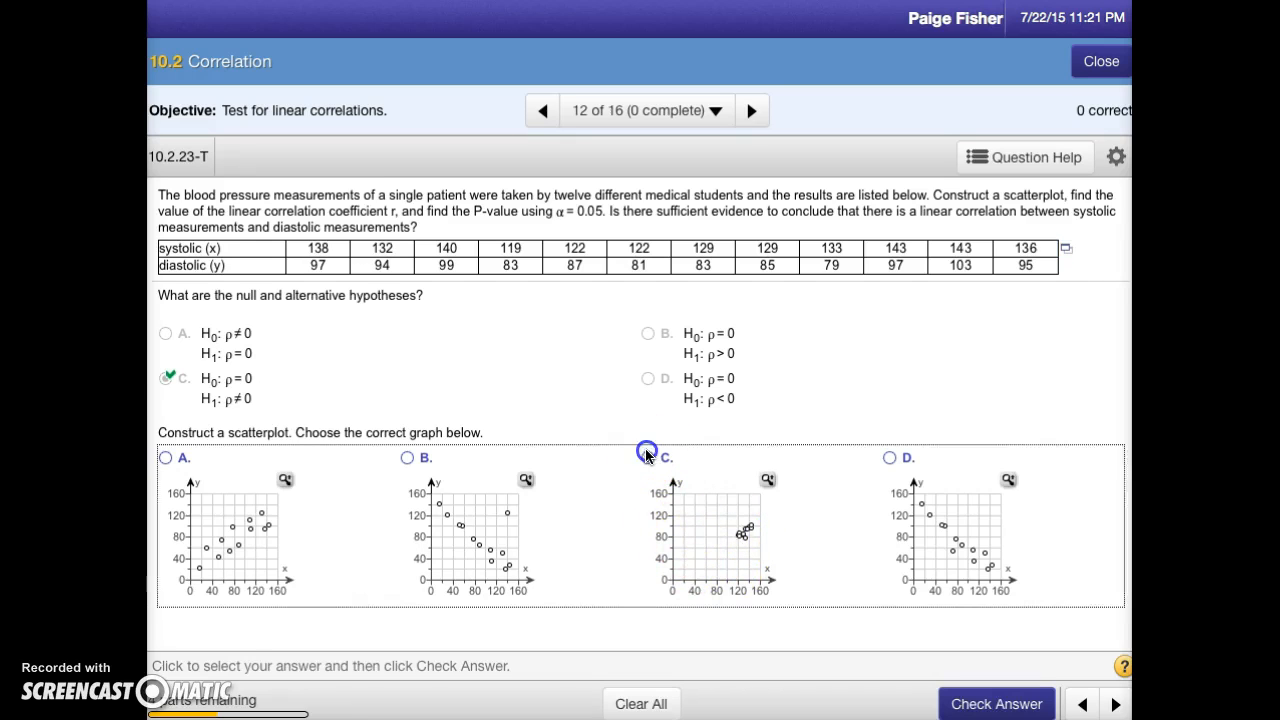
{"action": "left_click", "coordinate": [1004, 710]}
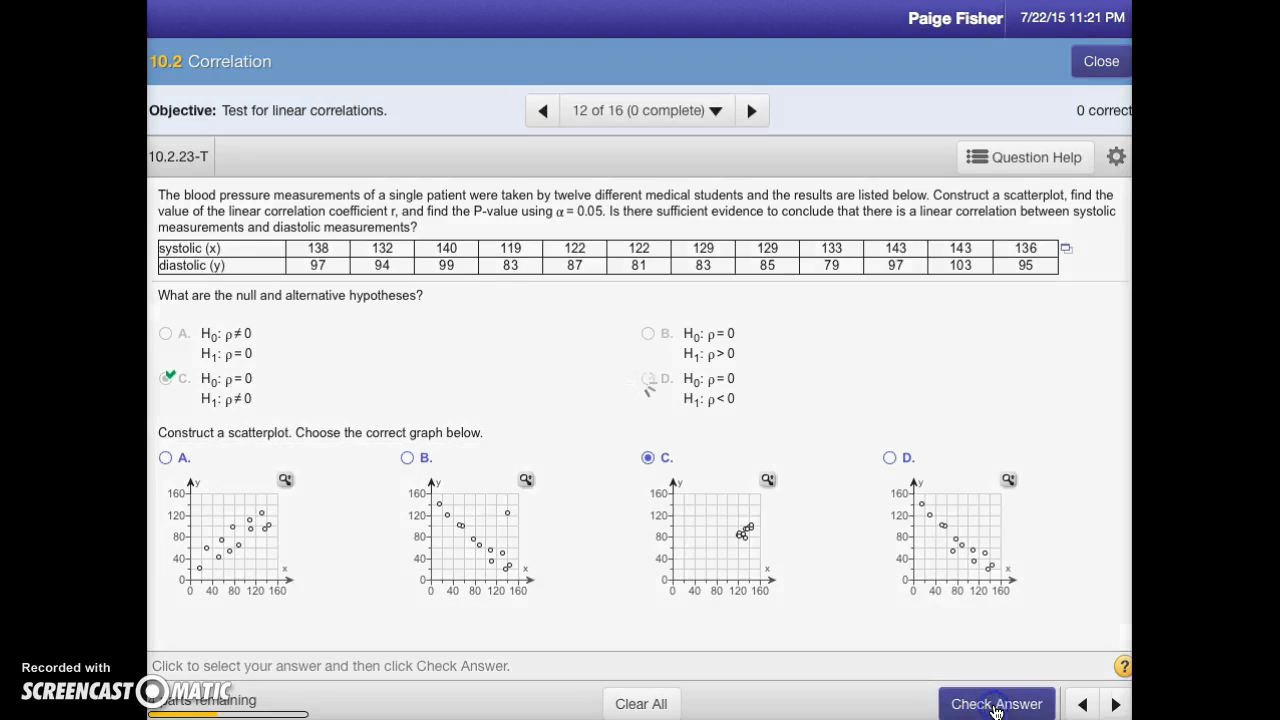
{"action": "left_click", "coordinate": [640, 460]}
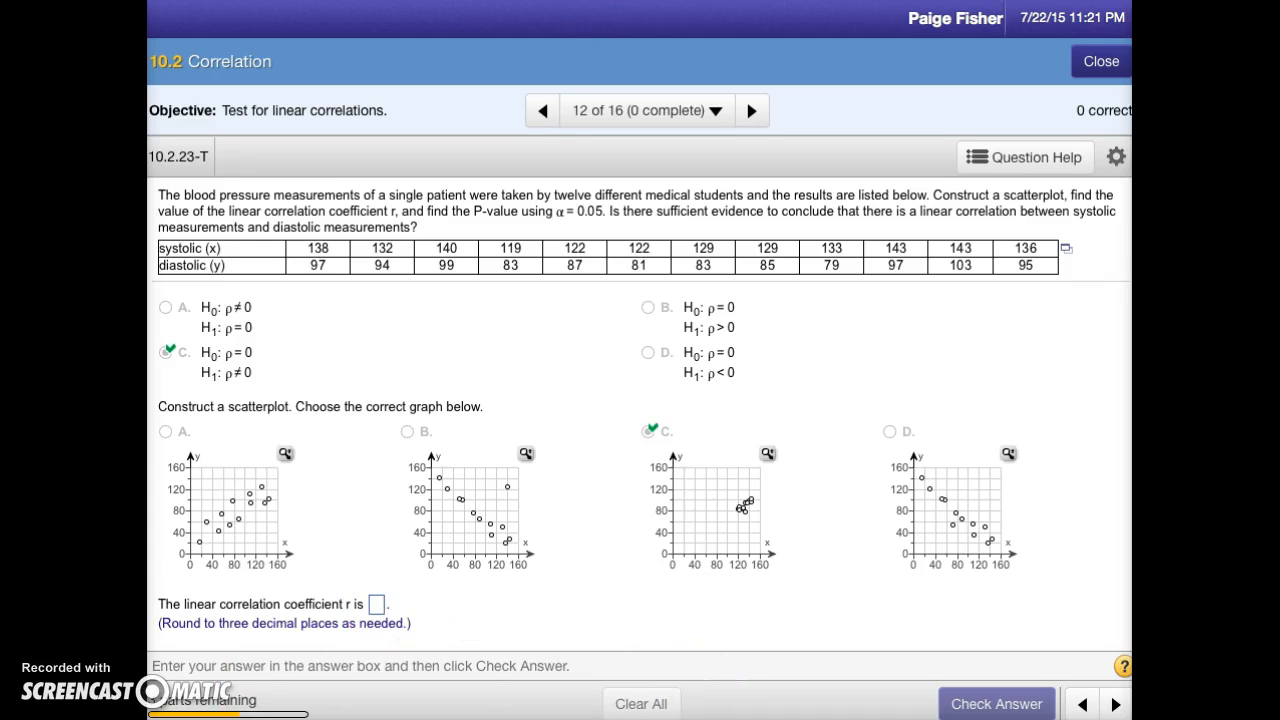
Switch back to StatCrunch and show the simple linear regression results to read the correlation coefficient.
{"action": "left_click_drag", "start_coordinate": [639, 0], "coordinate": [592, 0]}
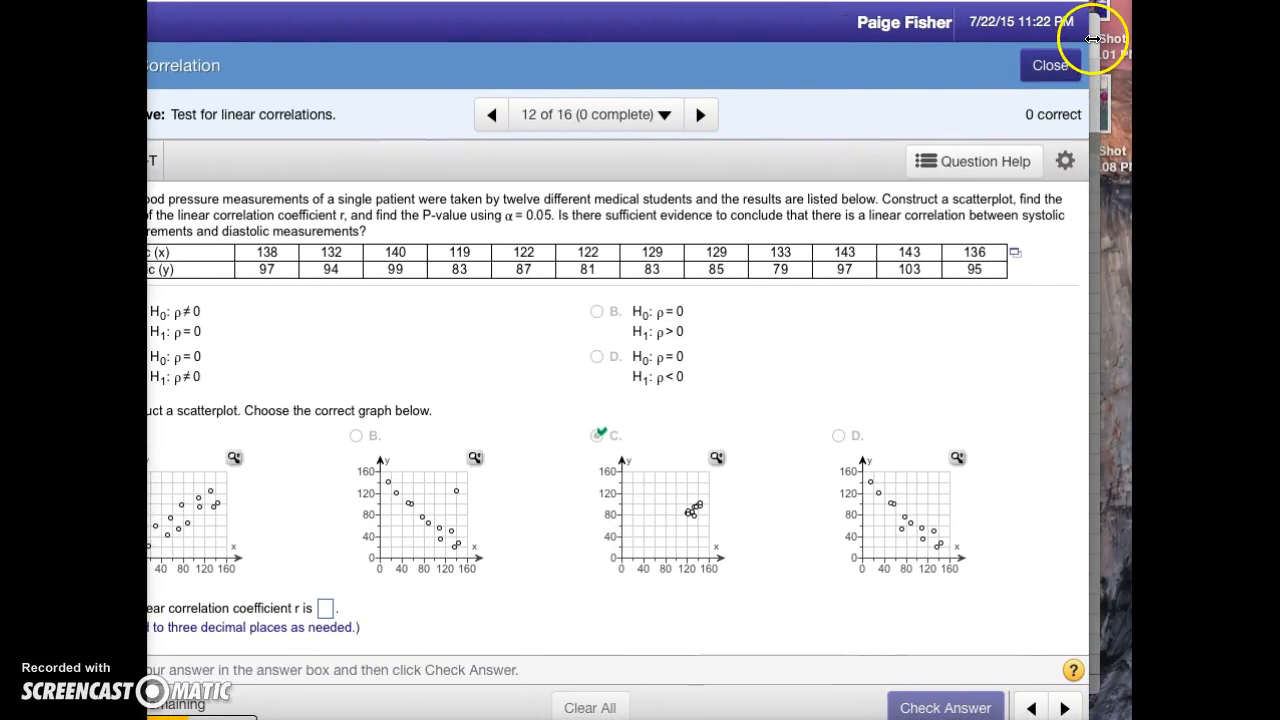
{"action": "left_click", "coordinate": [1097, 42]}
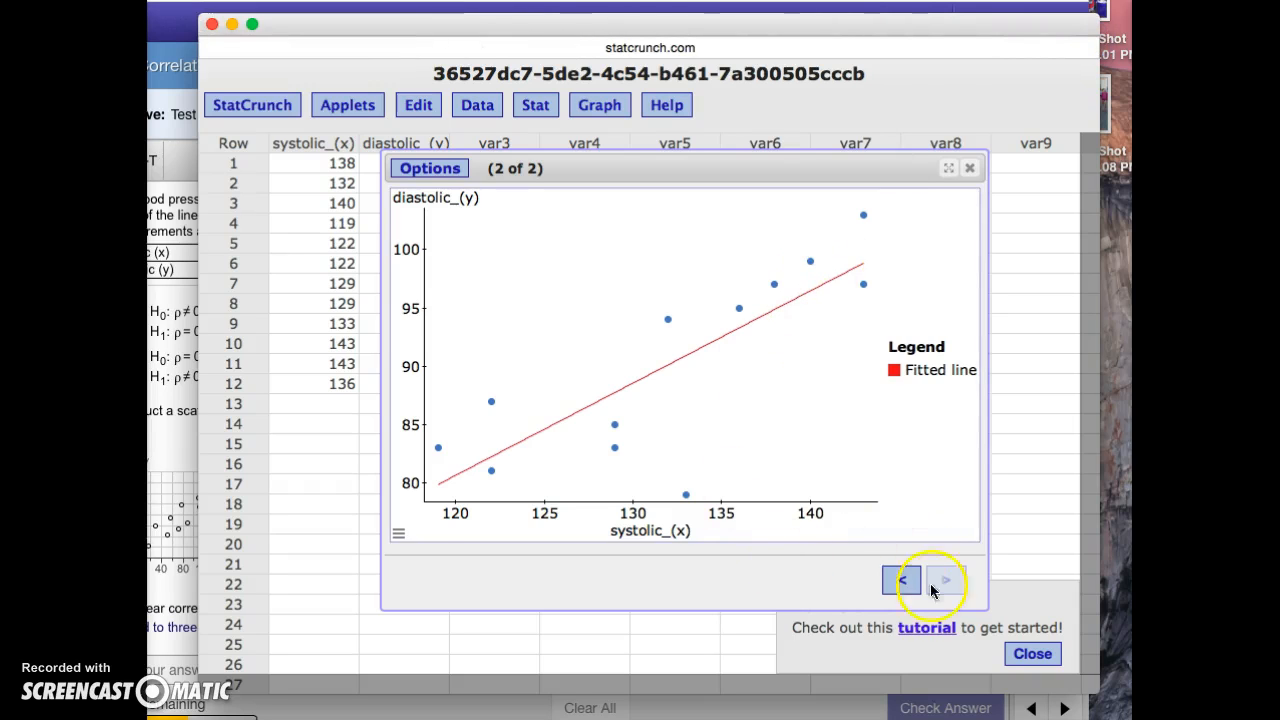
{"action": "left_click", "coordinate": [901, 580]}
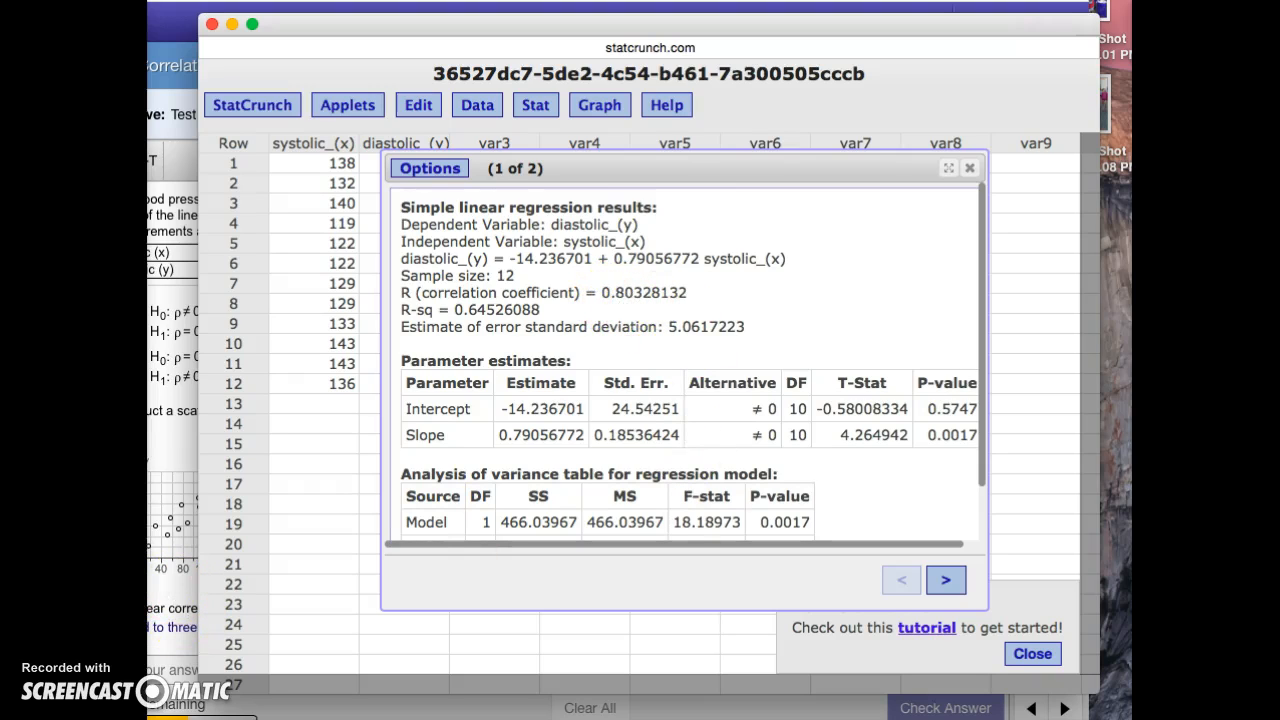
Enter 0.803 as the linear correlation coefficient r in the homework question and submit it for checking.
{"action": "left_click", "coordinate": [152, 590]}
{"action": "left_click", "coordinate": [324, 611]}
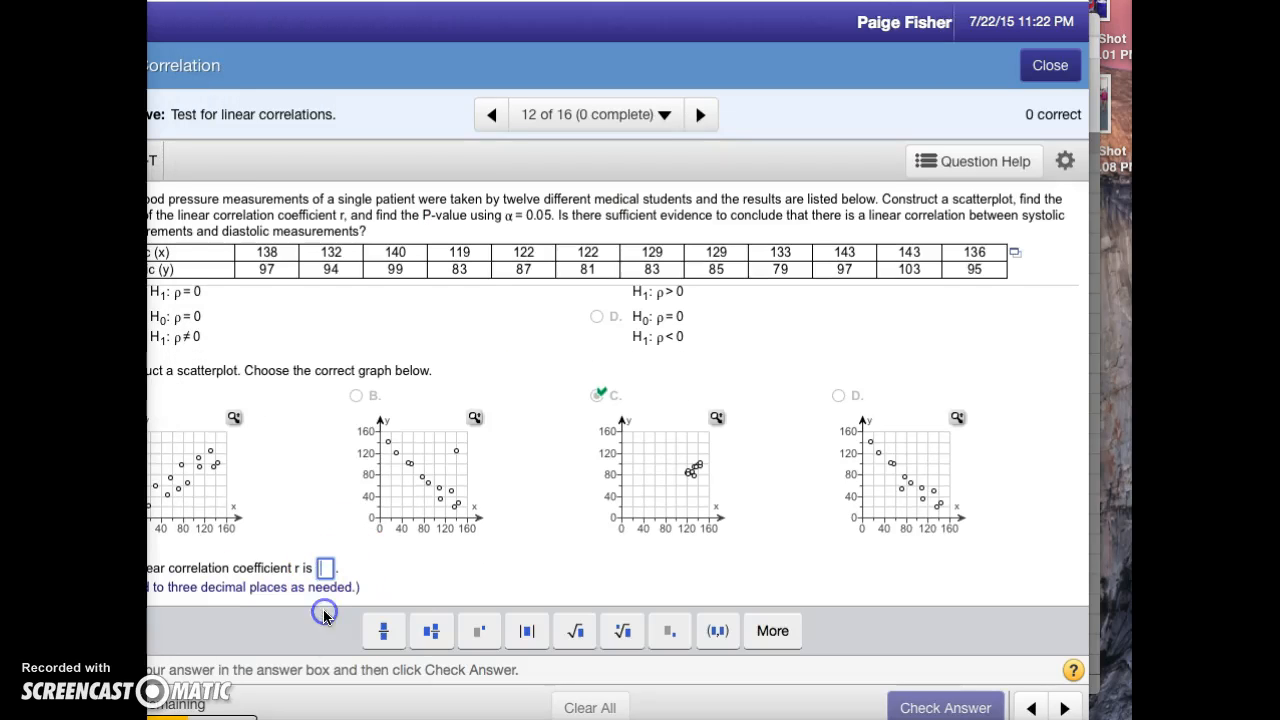
{"action": "type", "text": "0.803"}
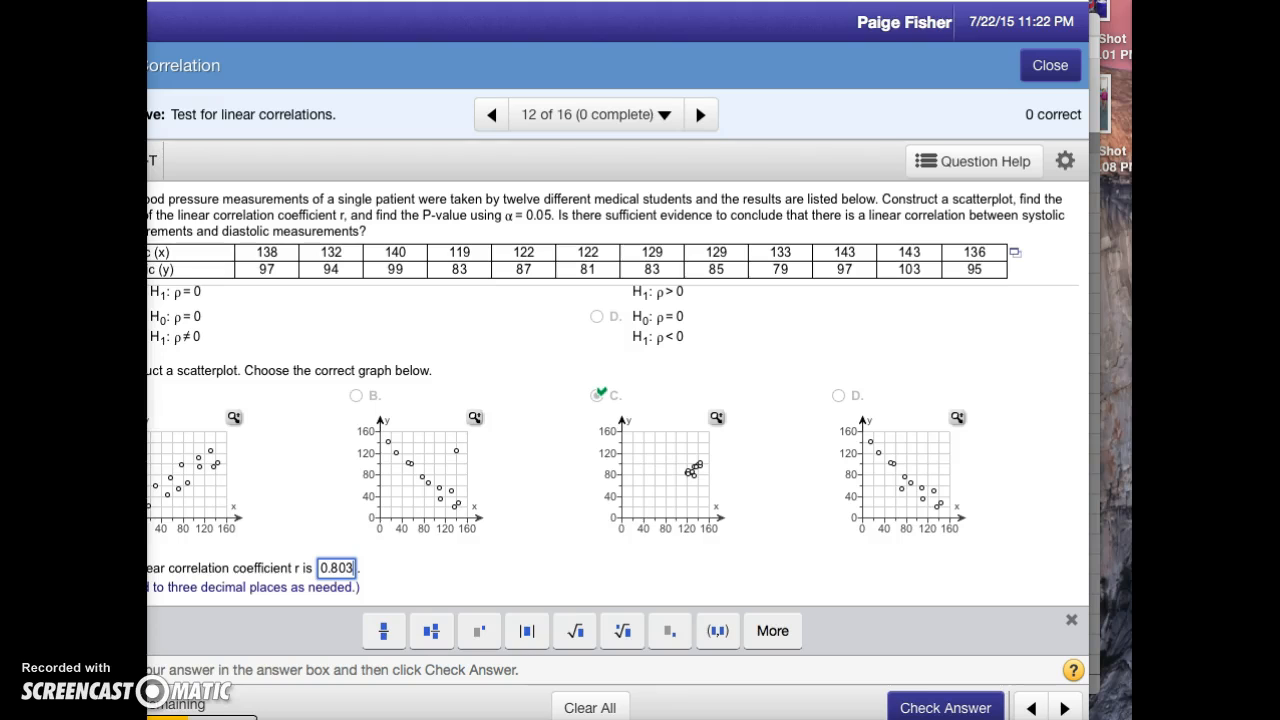
{"action": "left_click_drag", "start_coordinate": [860, 4], "coordinate": [943, 1]}
{"action": "left_click", "coordinate": [1030, 706]}
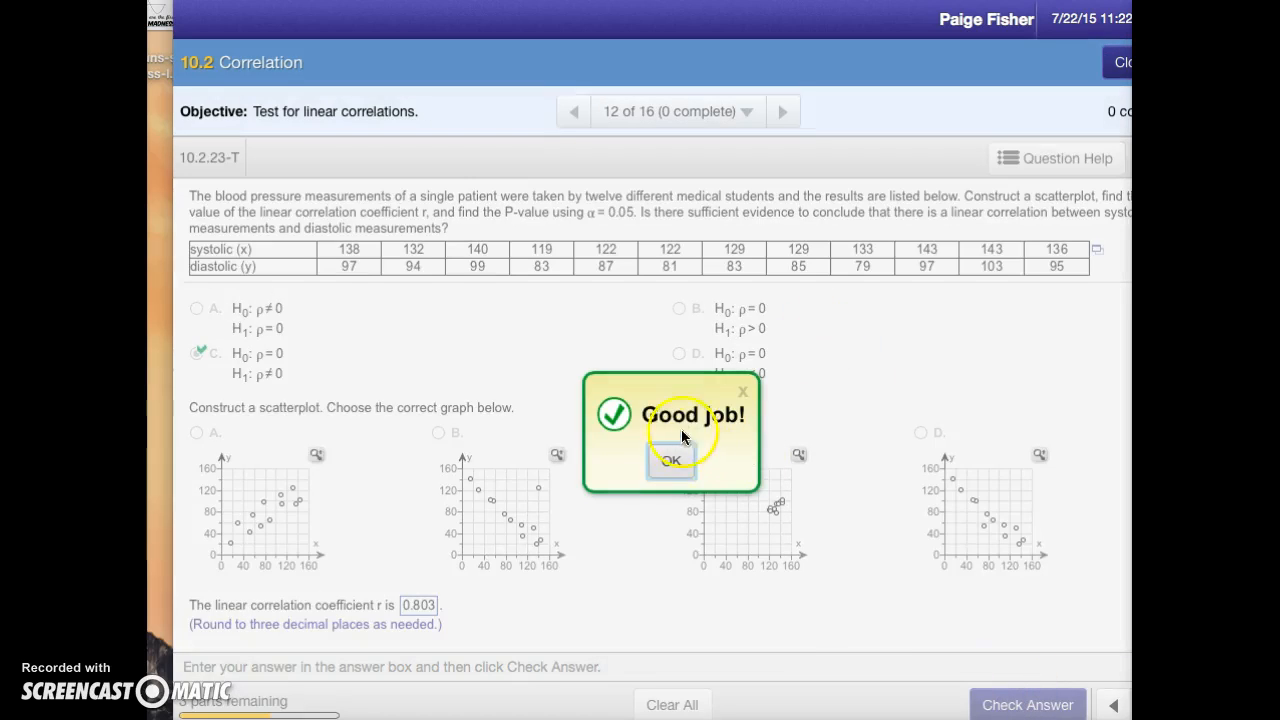
{"action": "left_click", "coordinate": [675, 456]}
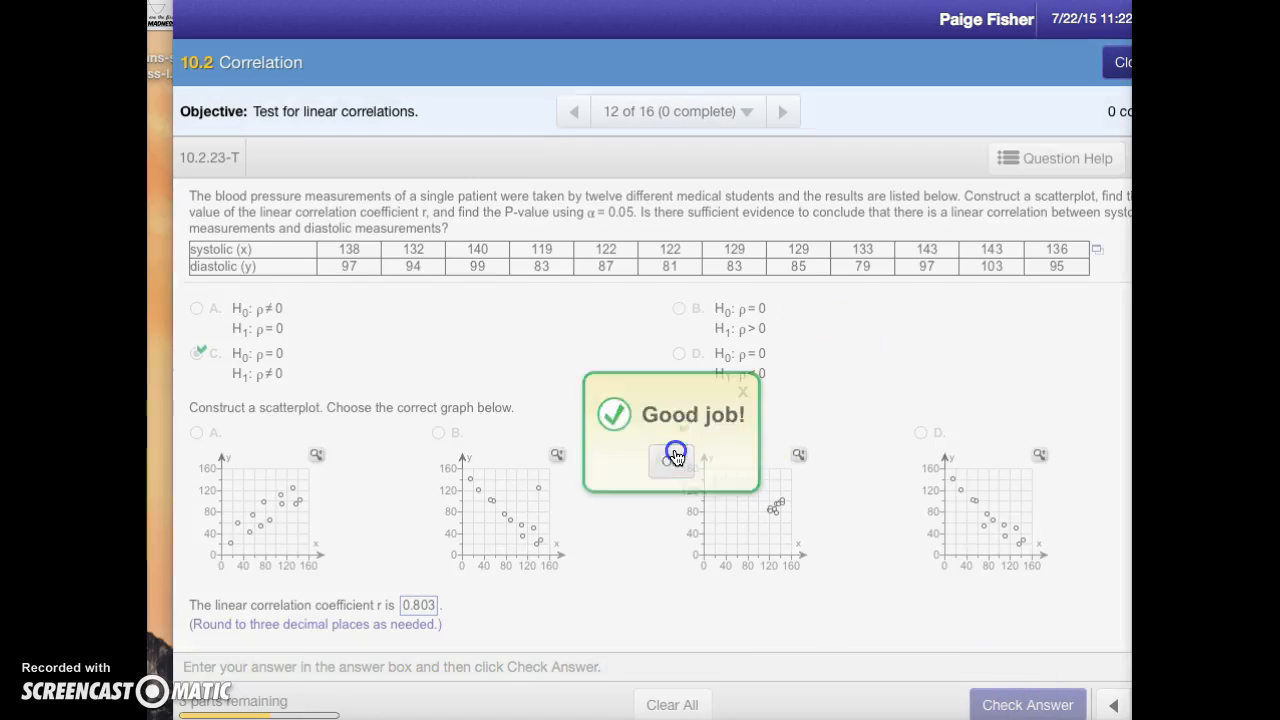
Switch from the test statistic question to StatCrunch and find the slope's T-Stat in the regression results.
{"action": "left_click", "coordinate": [315, 605]}
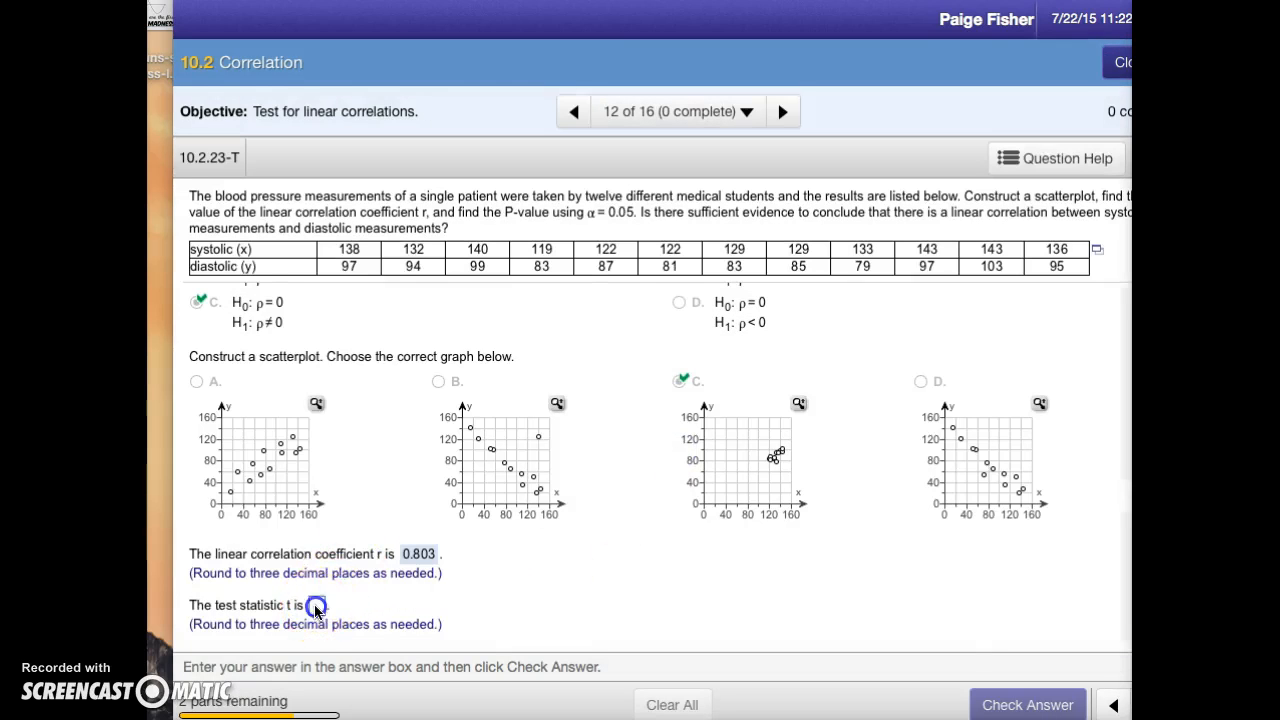
{"action": "left_click_drag", "start_coordinate": [590, 0], "coordinate": [549, 77]}
{"action": "left_click", "coordinate": [548, 28]}
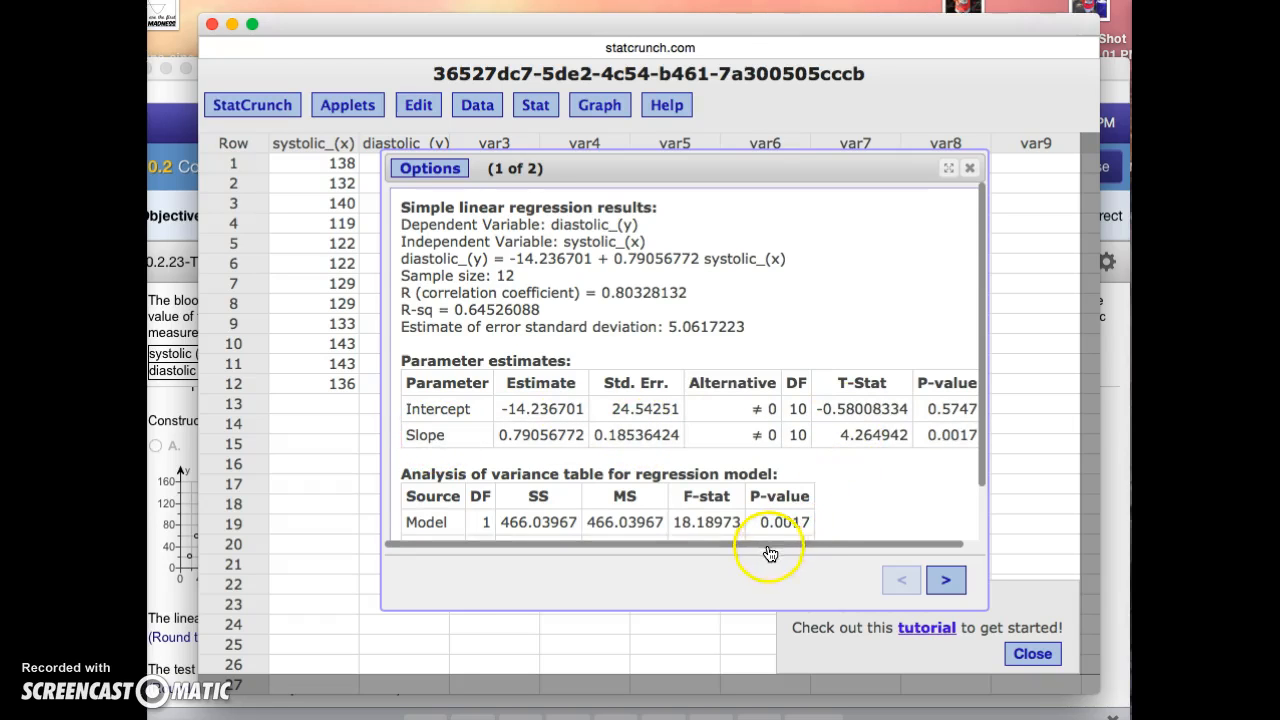
{"action": "scroll", "coordinate": [766, 550], "scroll_direction": "right", "scroll_amount": 2}
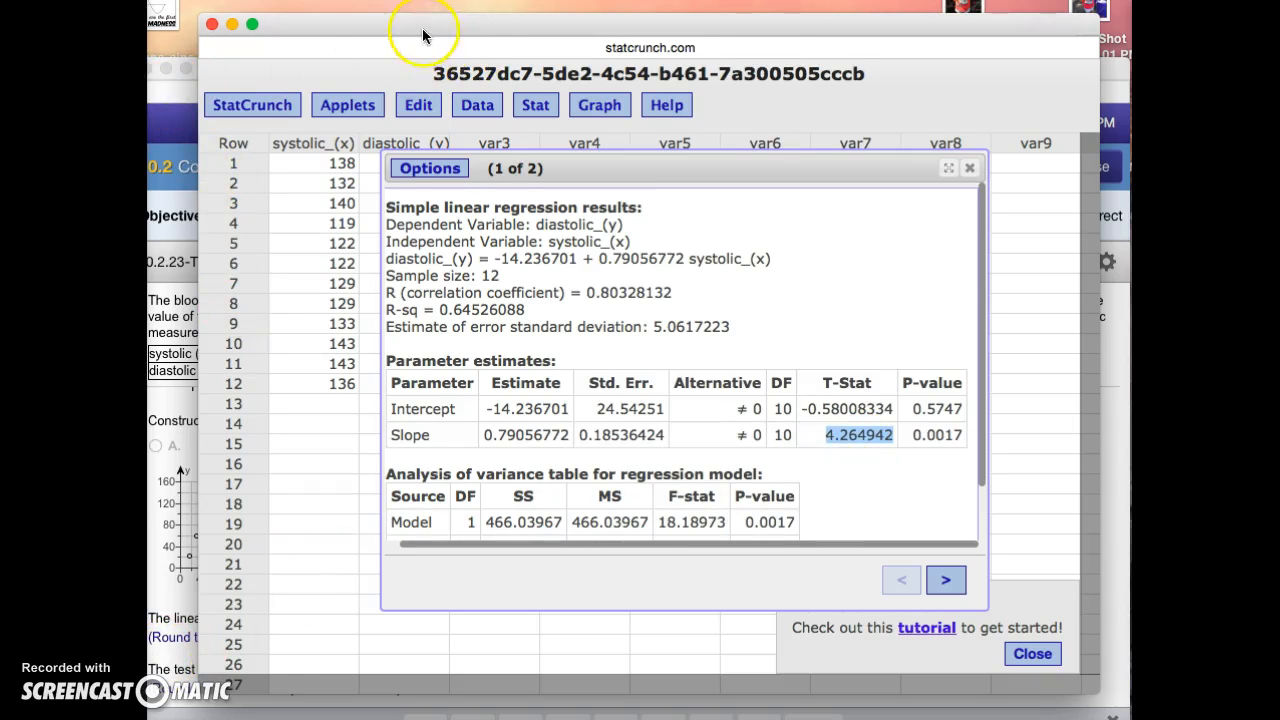
Enter 4.265 as the test statistic t in the homework question and submit it for checking.
{"action": "left_click_drag", "start_coordinate": [422, 37], "coordinate": [563, 0]}
{"action": "left_click_drag", "start_coordinate": [262, 72], "coordinate": [196, 58]}
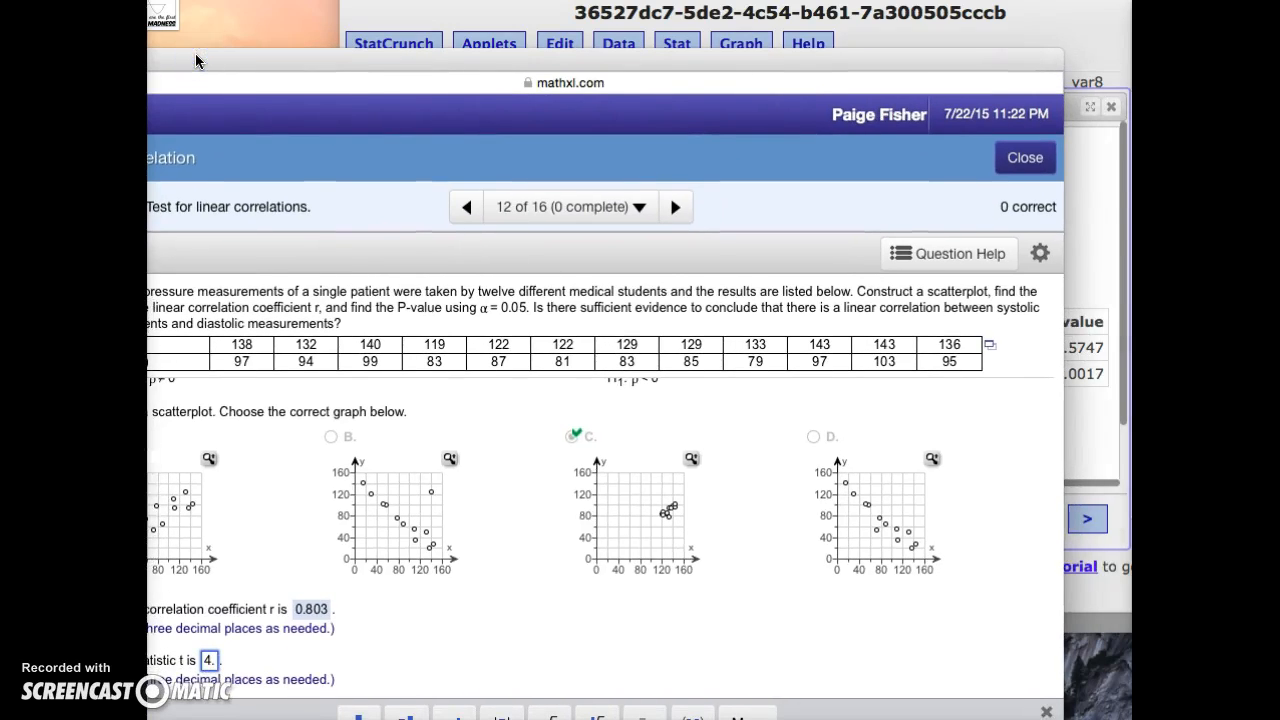
{"action": "left_click", "coordinate": [700, 2]}
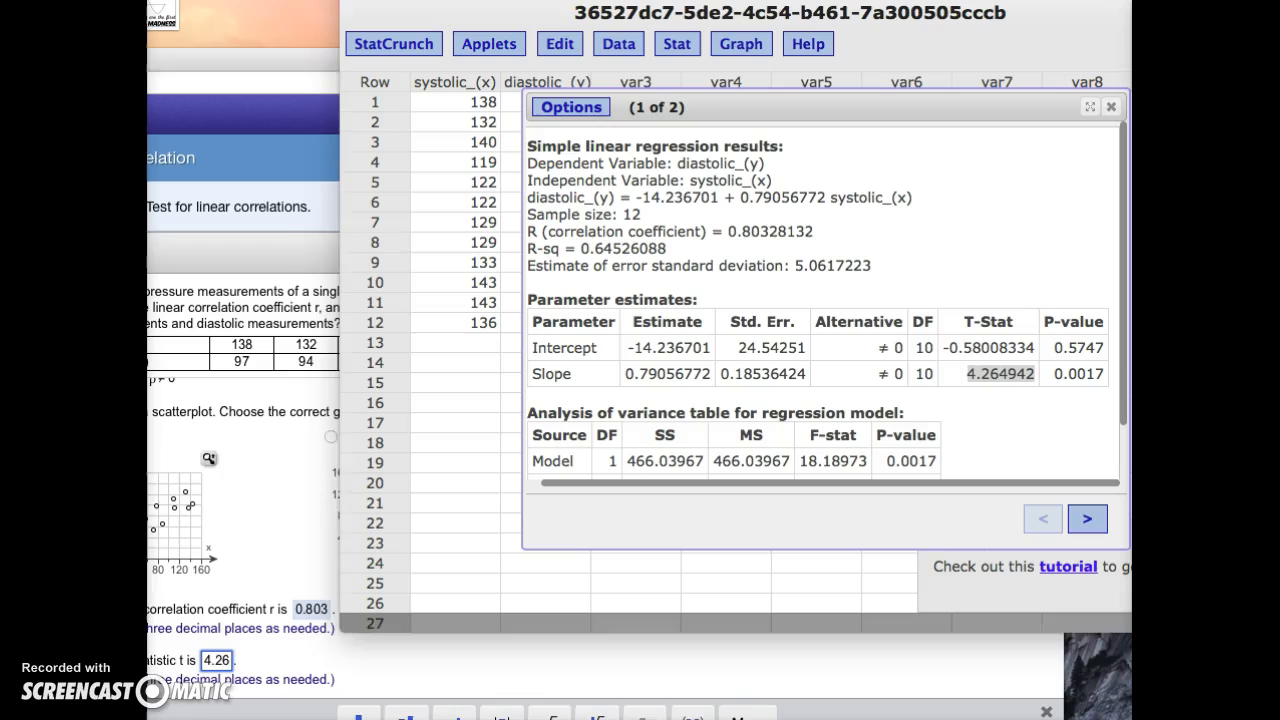
{"action": "left_click", "coordinate": [229, 669]}
{"action": "left_click", "coordinate": [335, 616]}
{"action": "type", "text": "5"}
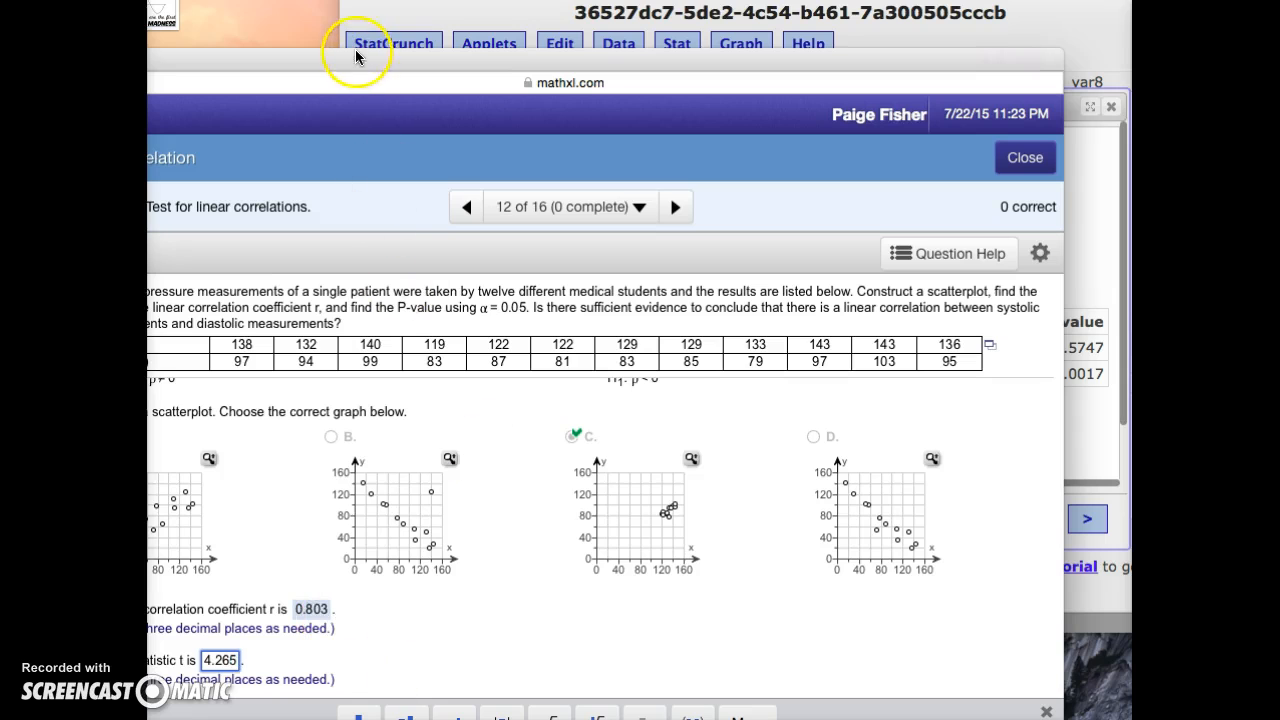
{"action": "left_click_drag", "start_coordinate": [348, 70], "coordinate": [388, 0]}
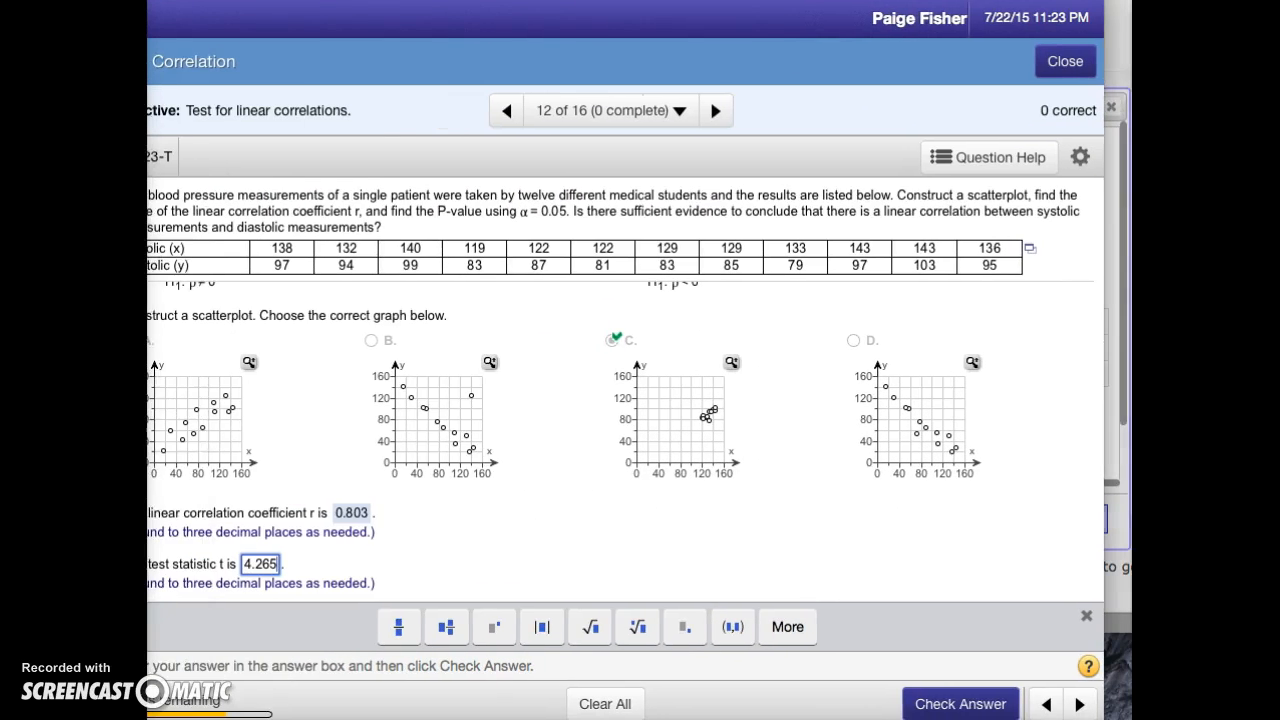
{"action": "left_click", "coordinate": [965, 702]}
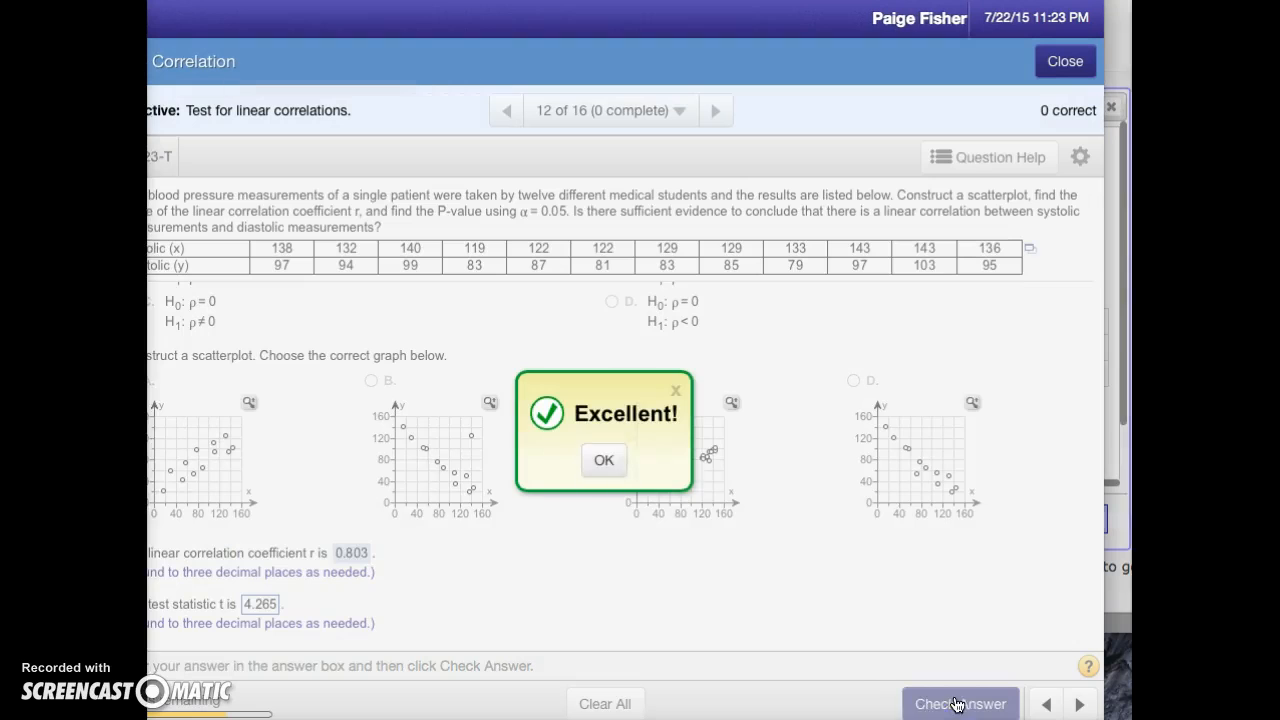
{"action": "left_click", "coordinate": [600, 459]}
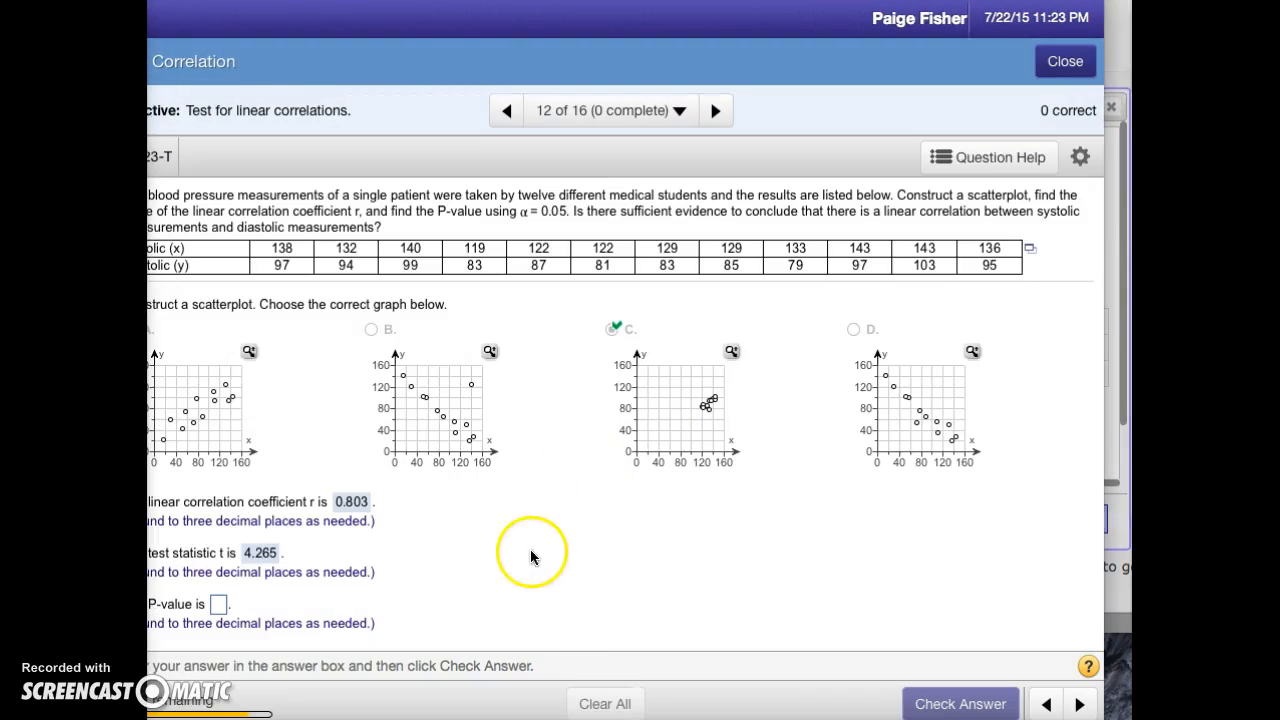
Go to the P-value question and look up the slope's P-value in the StatCrunch regression results.
{"action": "left_click", "coordinate": [218, 603]}
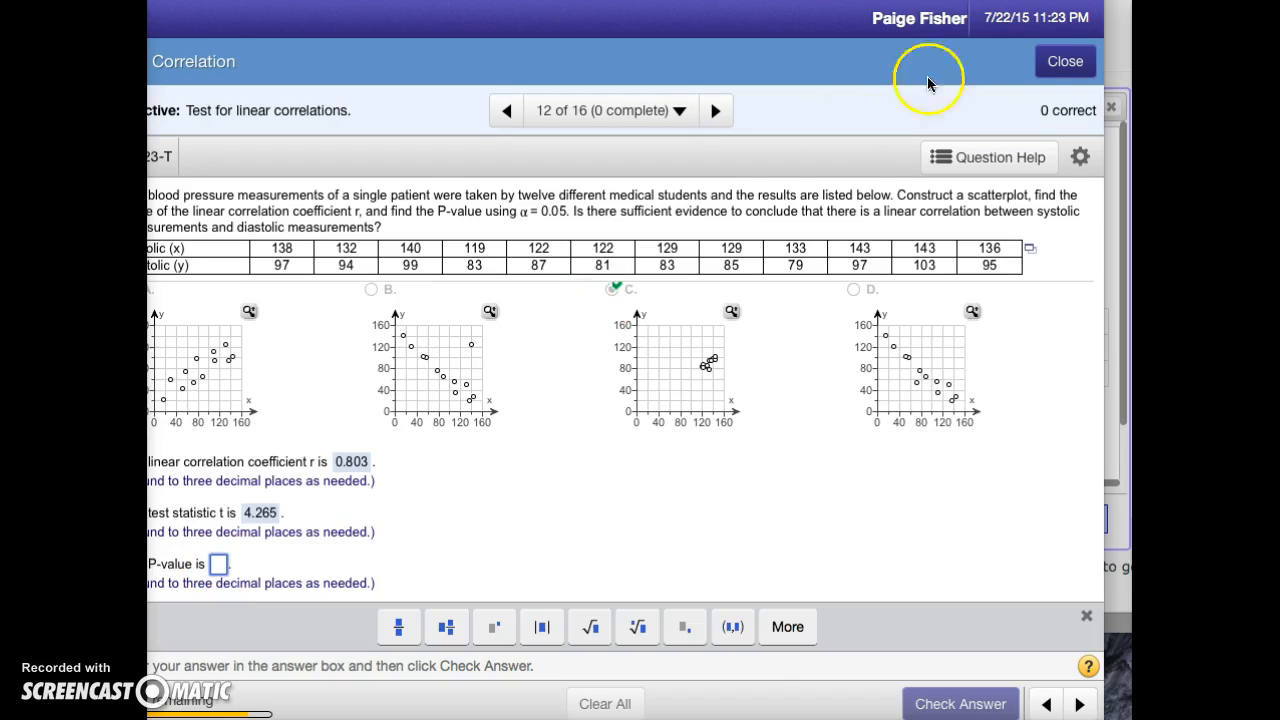
{"action": "left_click", "coordinate": [1119, 400]}
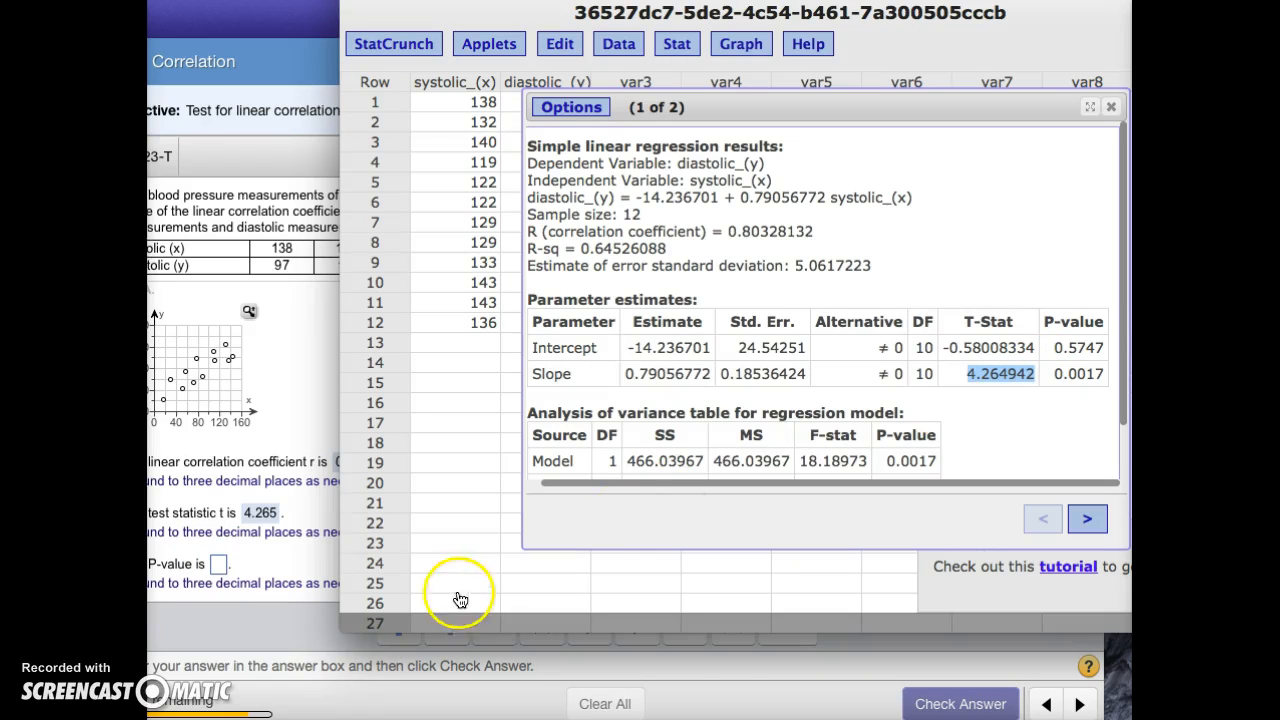
{"action": "left_click", "coordinate": [212, 566]}
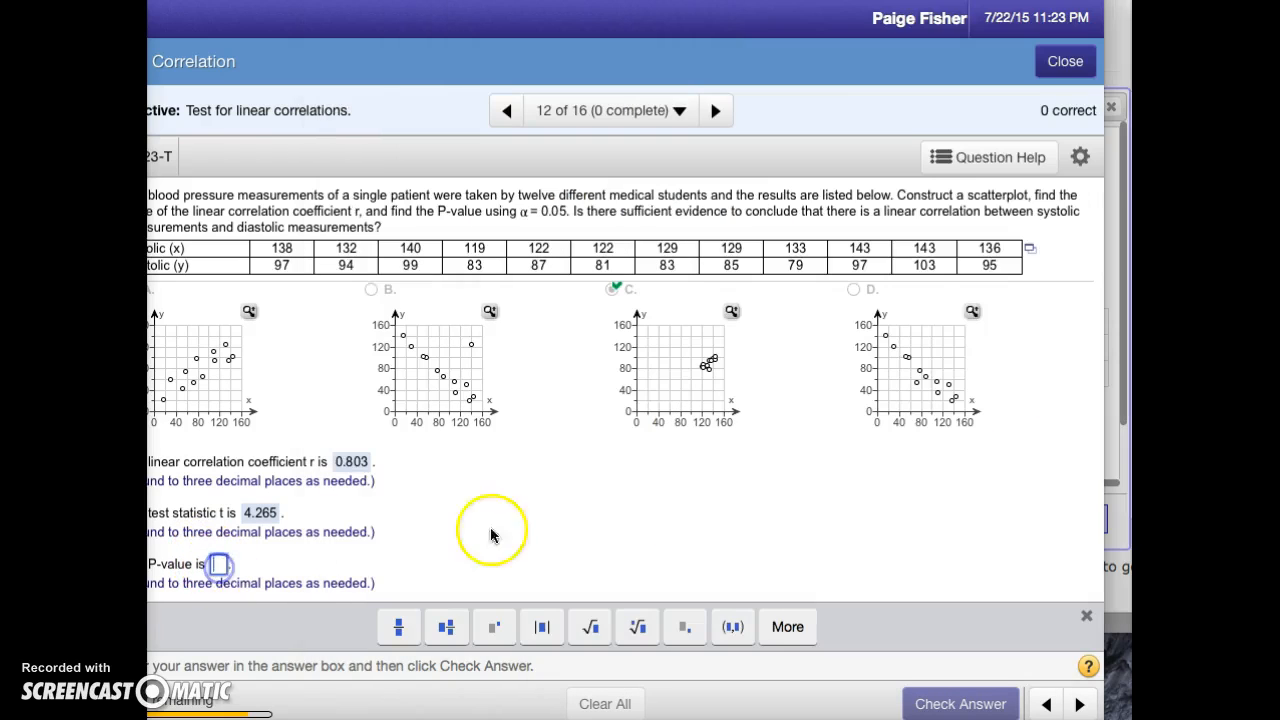
{"action": "left_click", "coordinate": [1125, 388]}
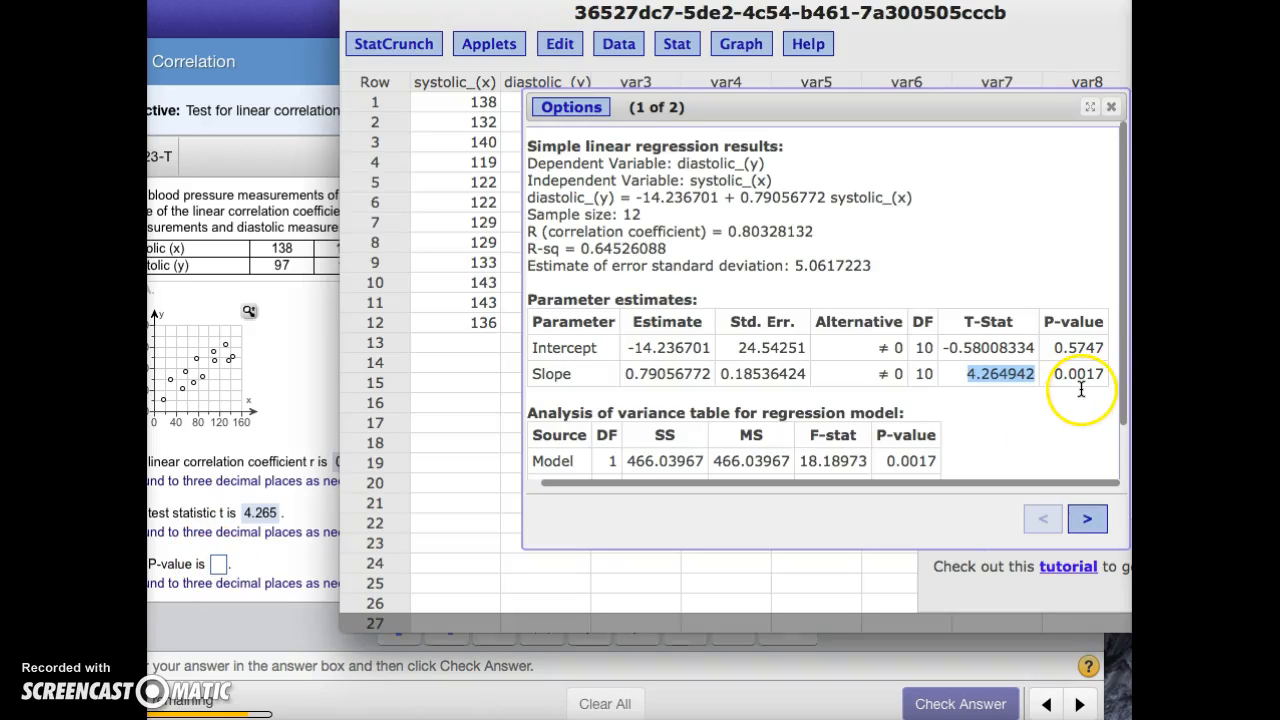
Enter 0.002 as the P-value in the homework question and submit it for checking.
{"action": "left_click", "coordinate": [218, 566]}
{"action": "type", "text": "0.002"}
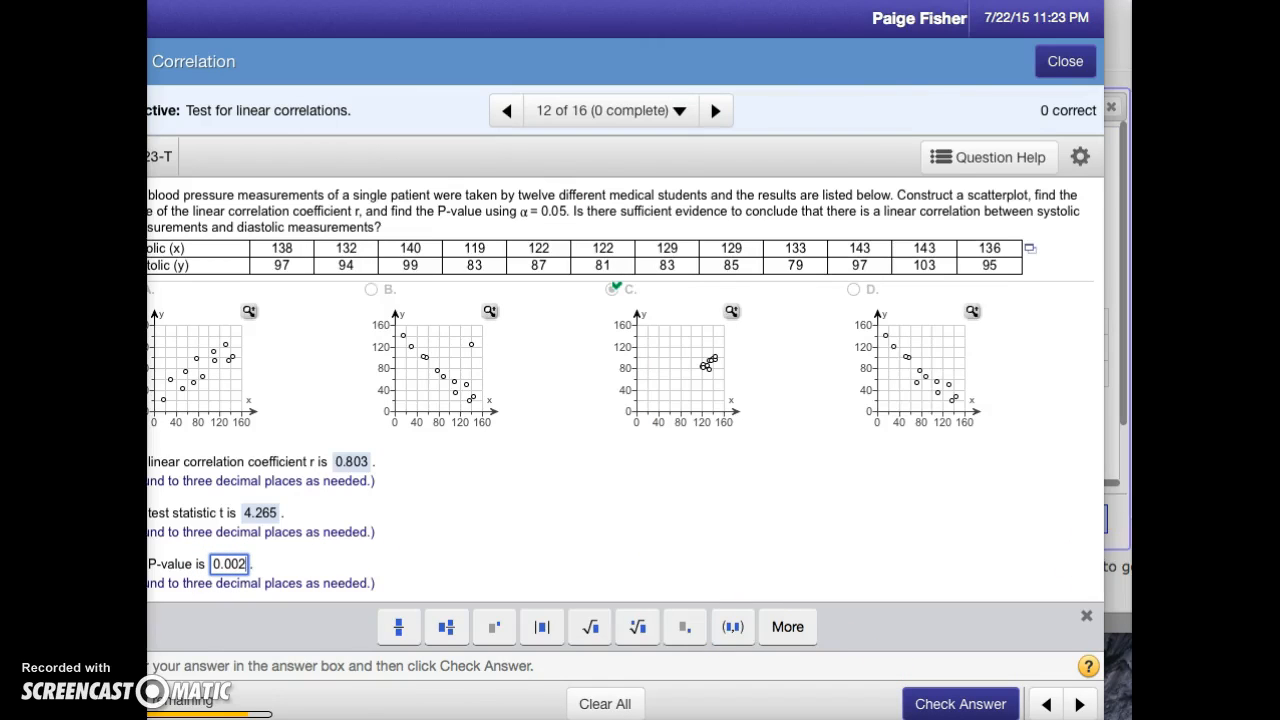
{"action": "left_click", "coordinate": [1120, 597]}
{"action": "left_click", "coordinate": [263, 625]}
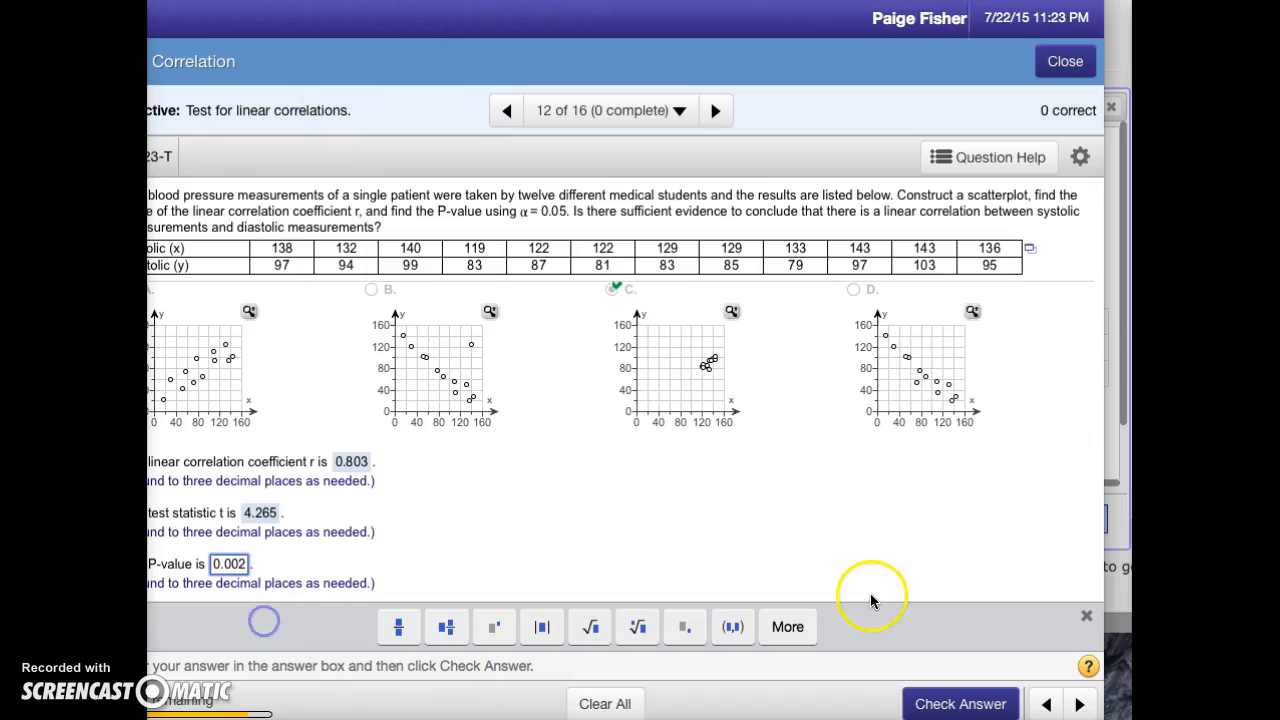
{"action": "left_click", "coordinate": [937, 700]}
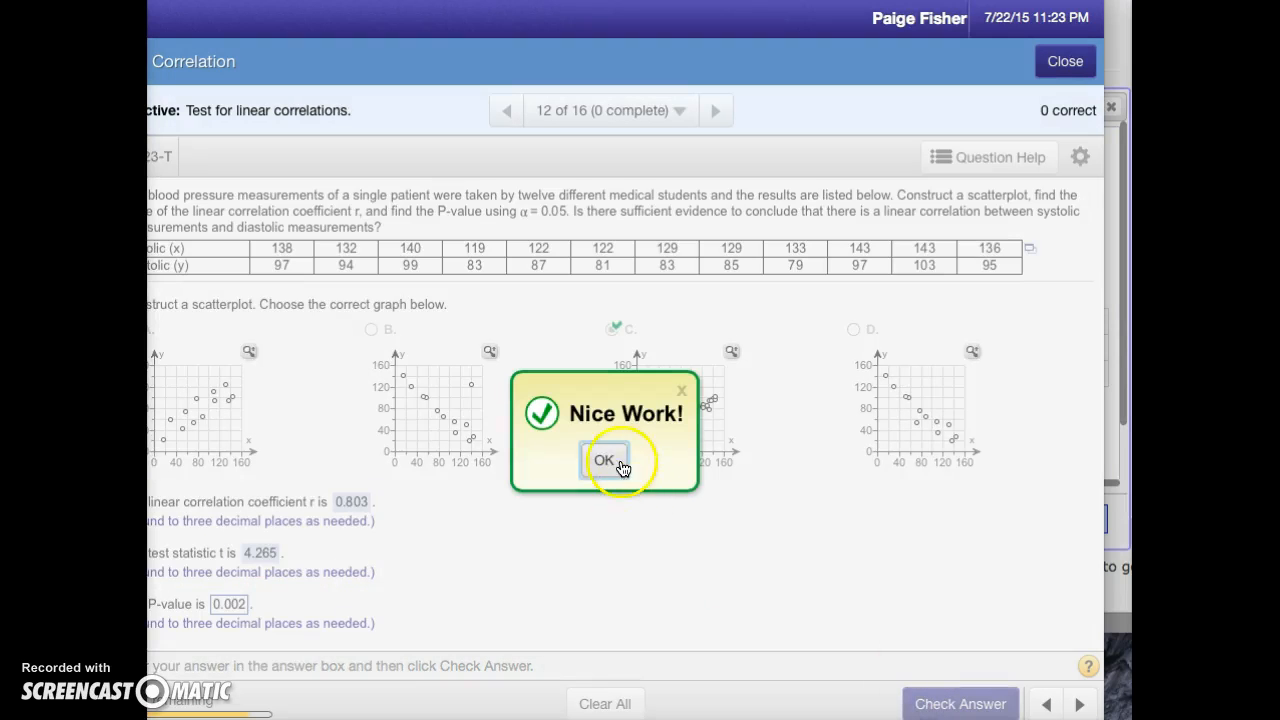
{"action": "left_click", "coordinate": [619, 463]}
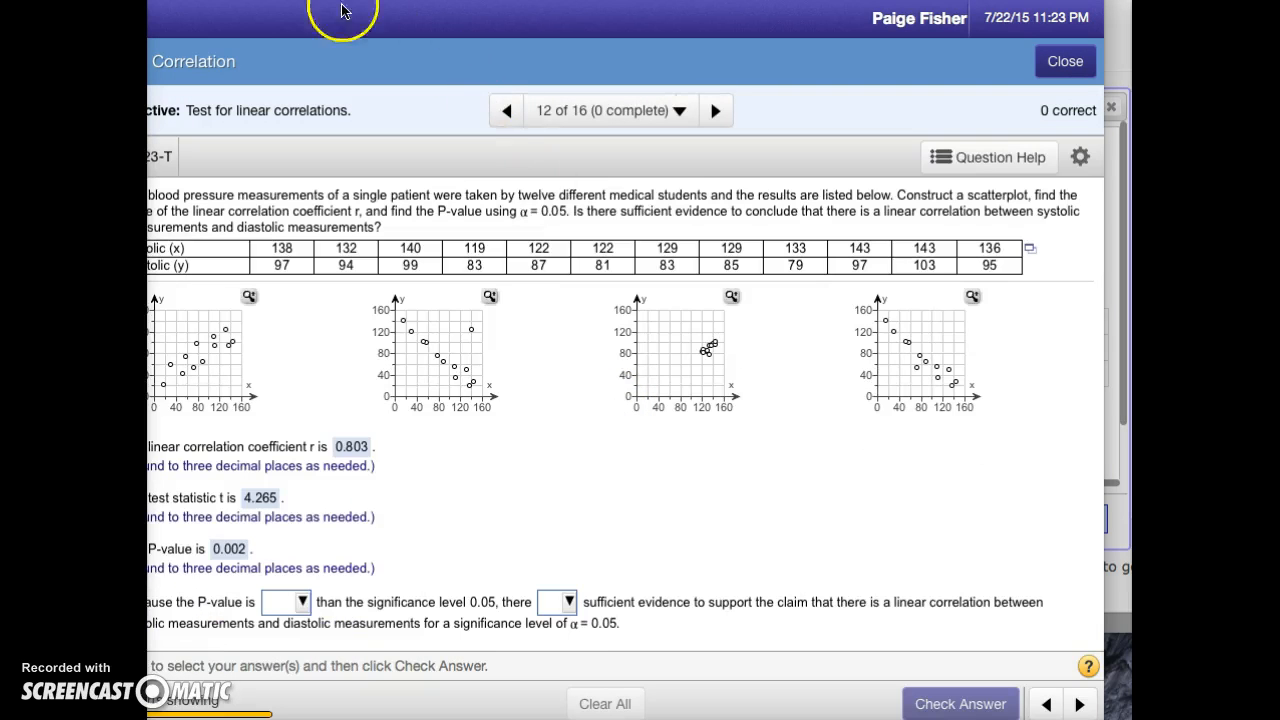
Complete the conclusion with "less" than the significance level and there "is" sufficient evidence, submit it and proceed to the next question.
{"action": "left_click_drag", "start_coordinate": [620, 2], "coordinate": [659, 2]}
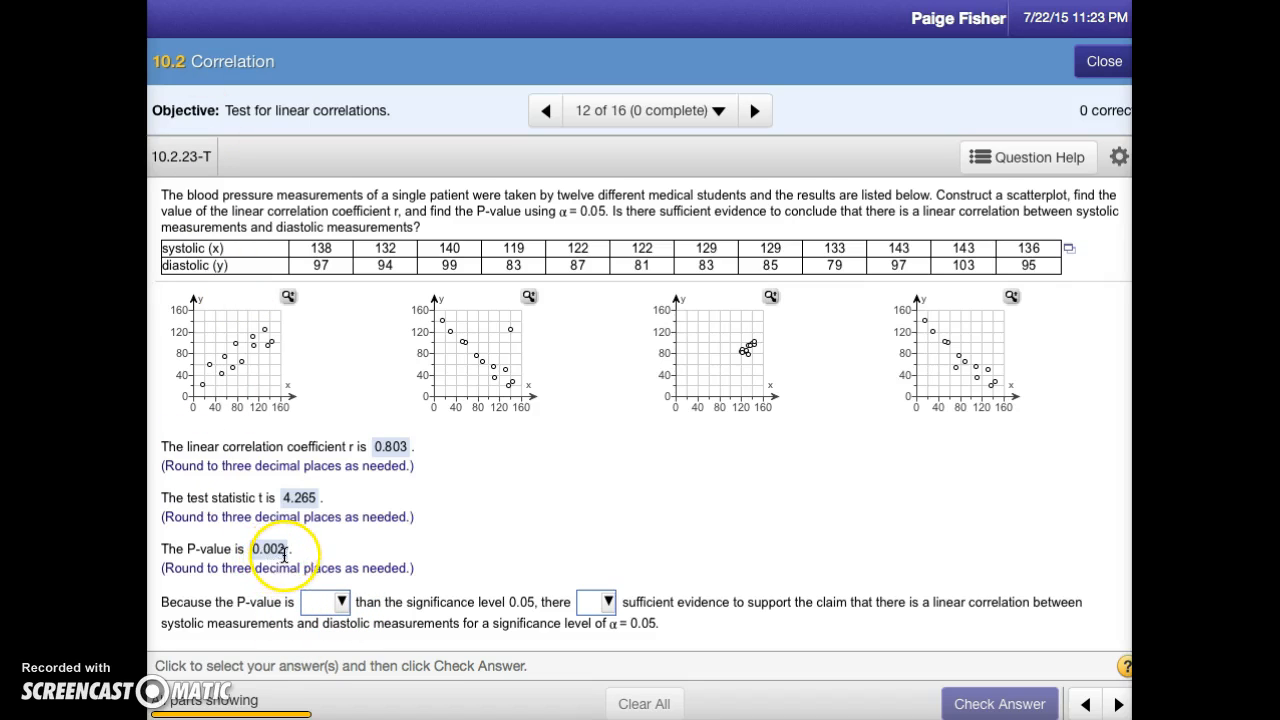
{"action": "left_click", "coordinate": [356, 613]}
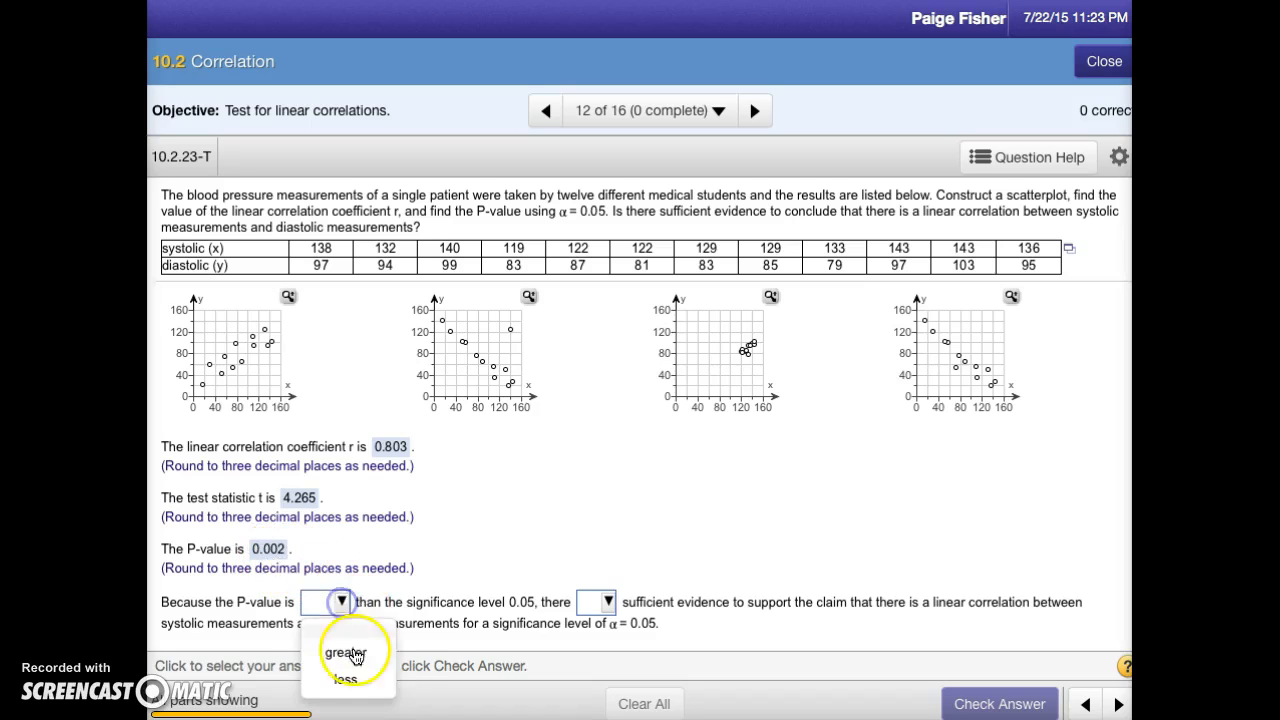
{"action": "left_click", "coordinate": [347, 676]}
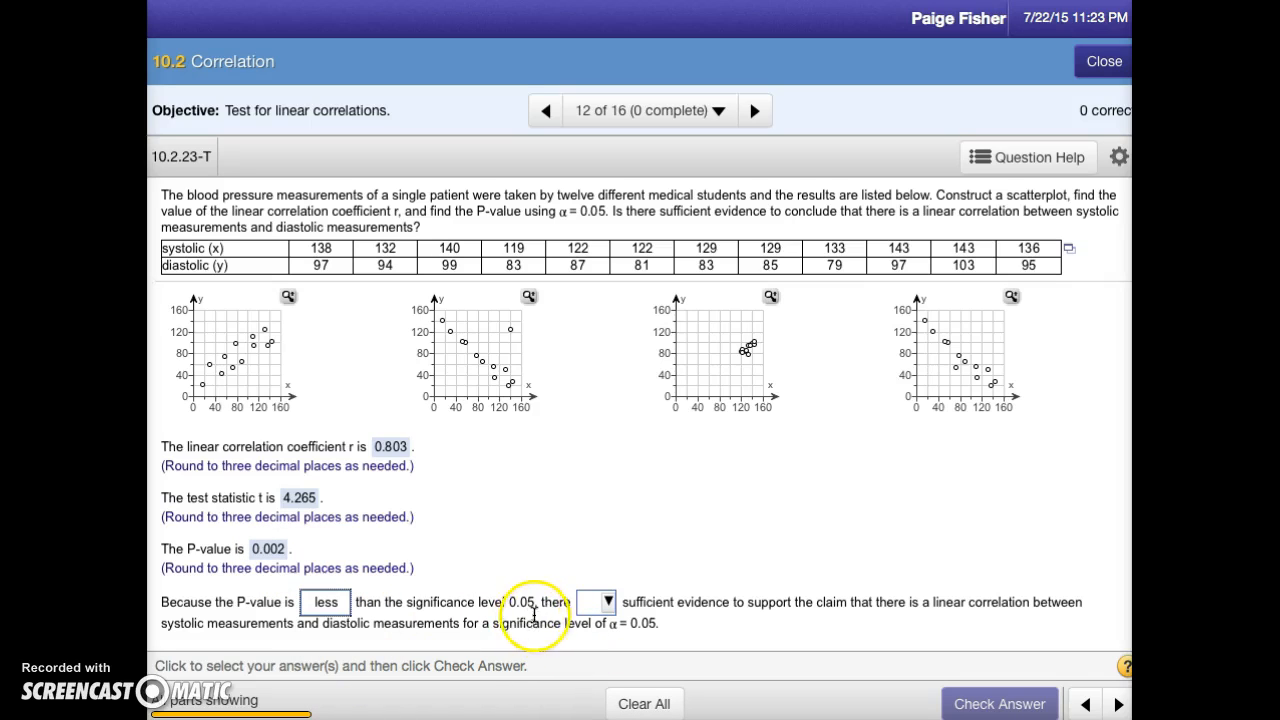
{"action": "left_click", "coordinate": [609, 603]}
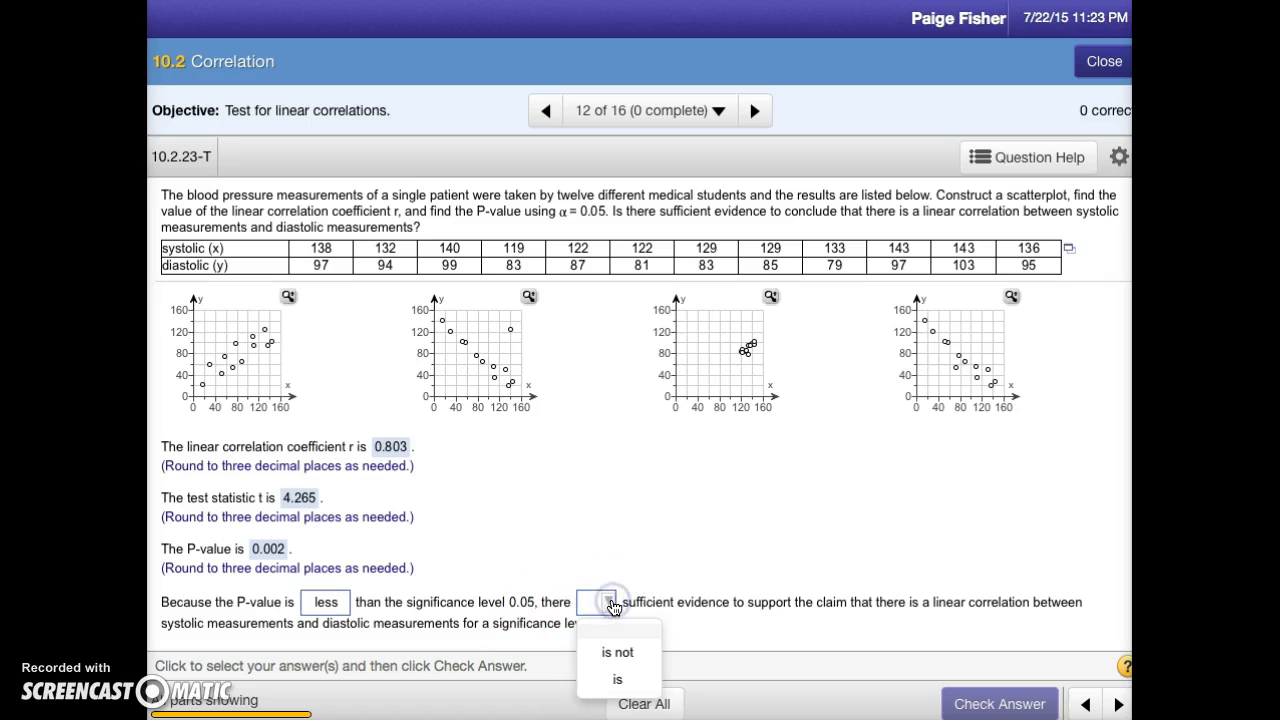
{"action": "left_click", "coordinate": [633, 684]}
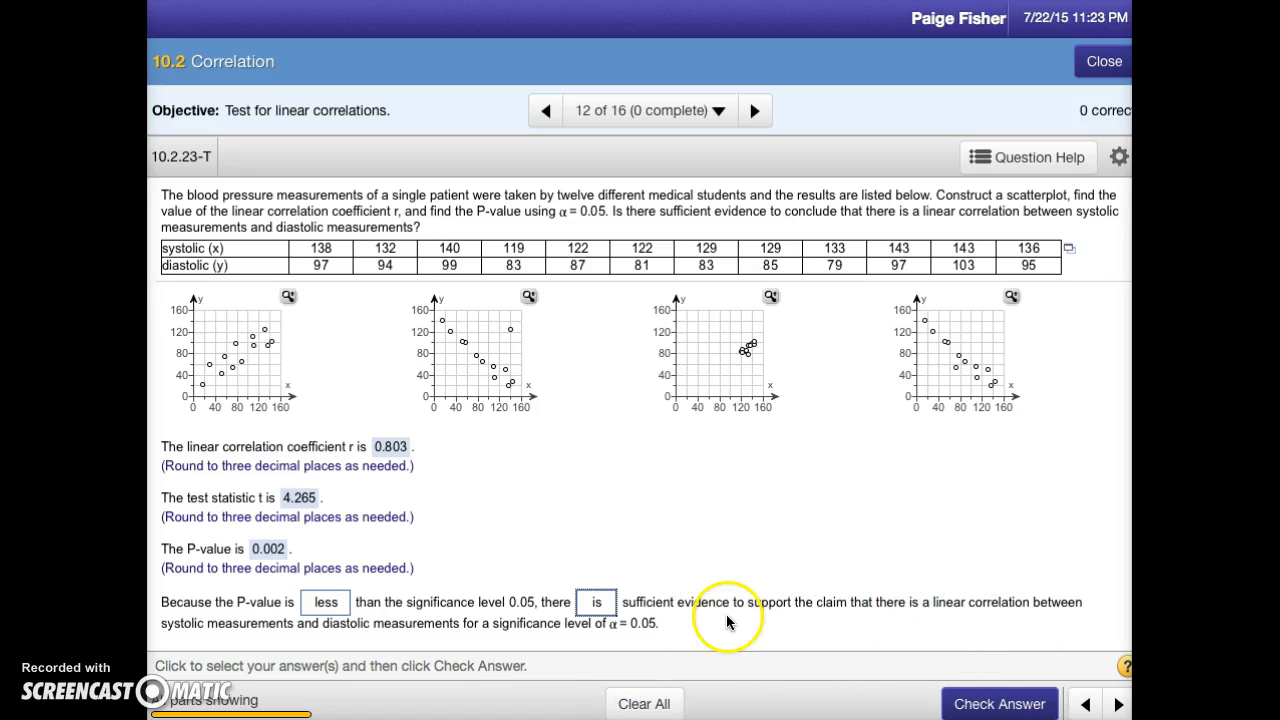
{"action": "left_click", "coordinate": [1003, 708]}
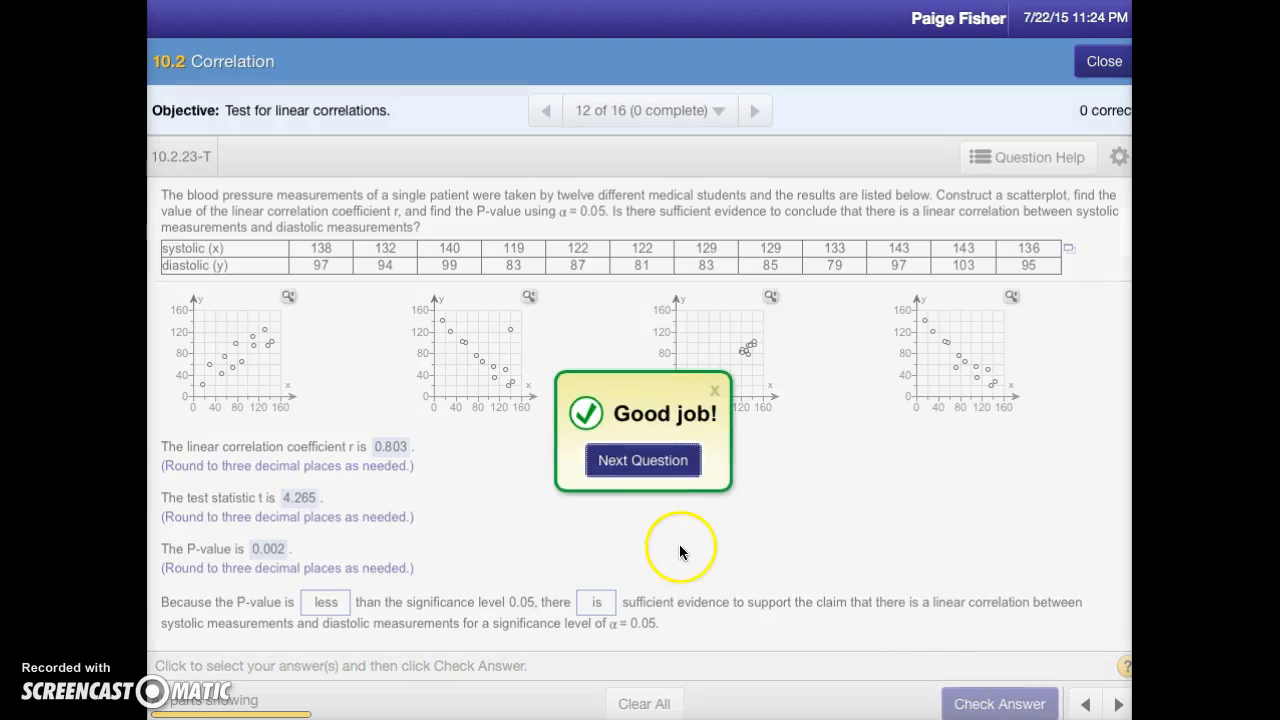
{"action": "left_click", "coordinate": [640, 462]}
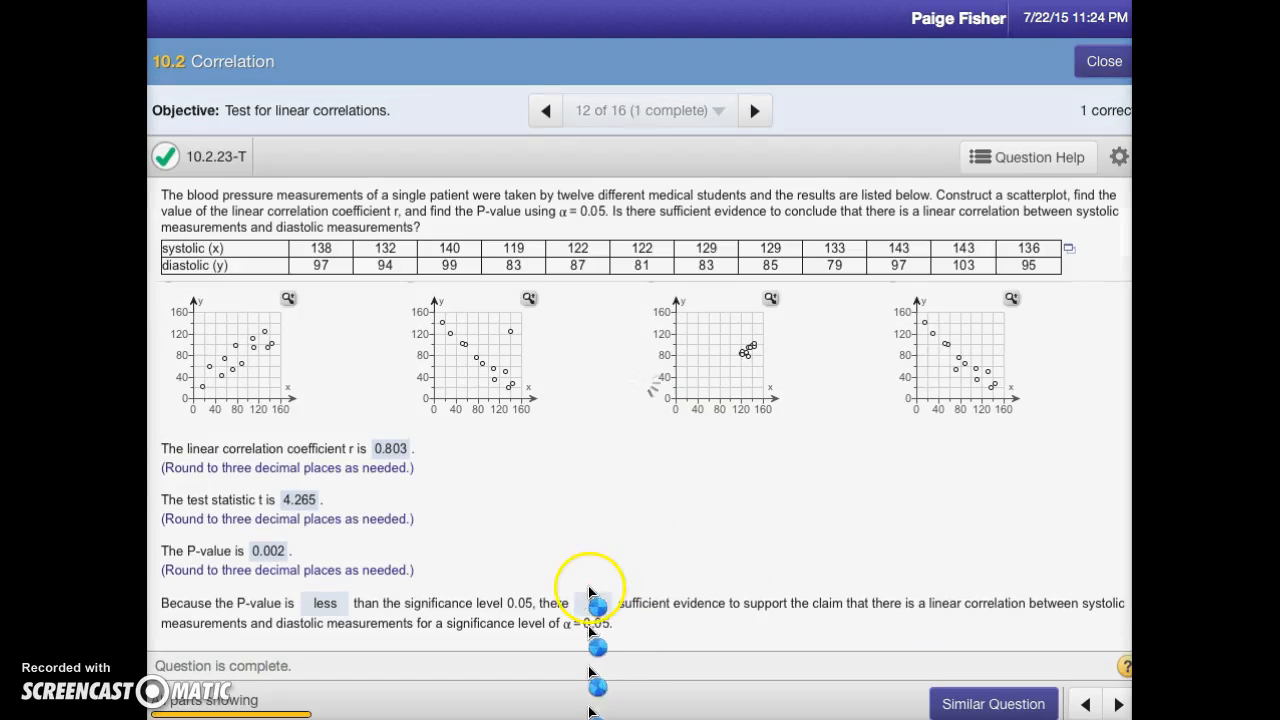